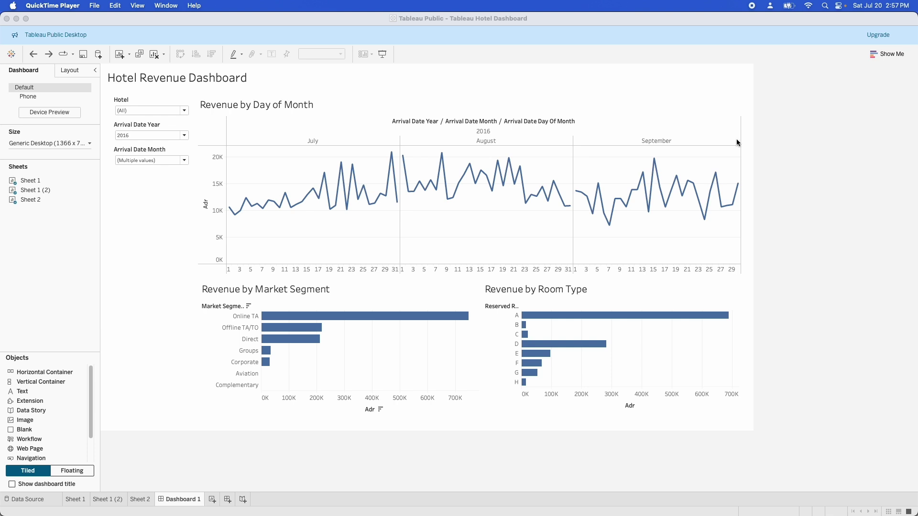
Step: Test cross-filtering with the Offline TA/TO, Corporate and Online TA segment bars, then clear the selection
left_click(255, 324)
left_click(254, 328)
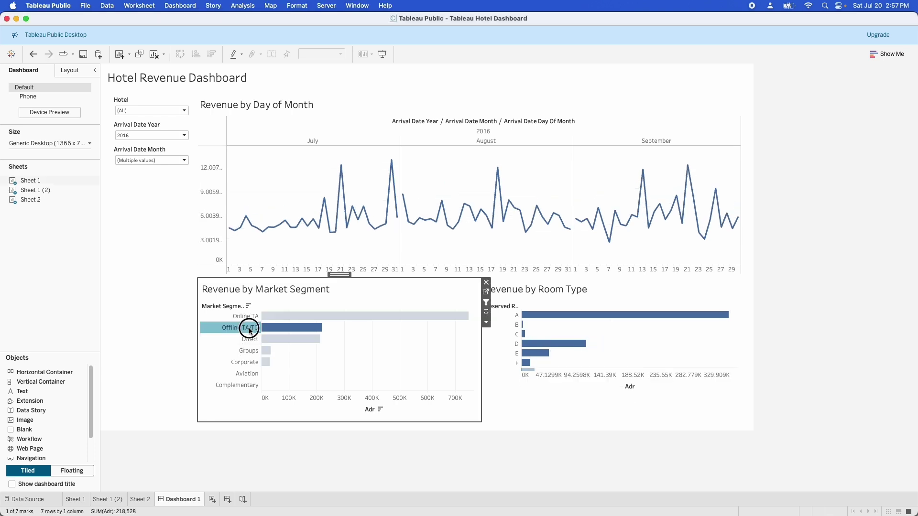
left_click(248, 316)
left_click(249, 339)
left_click(248, 362)
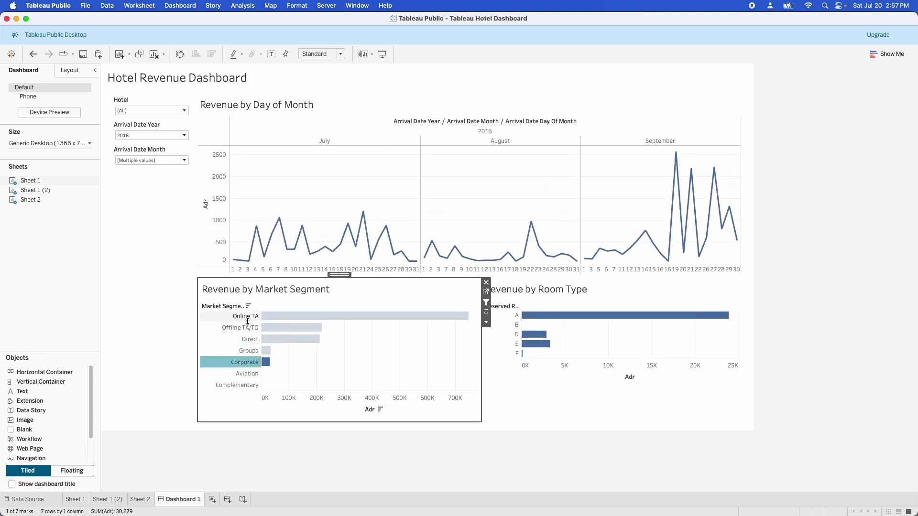
left_click(249, 315)
left_click(249, 315)
left_click(161, 248)
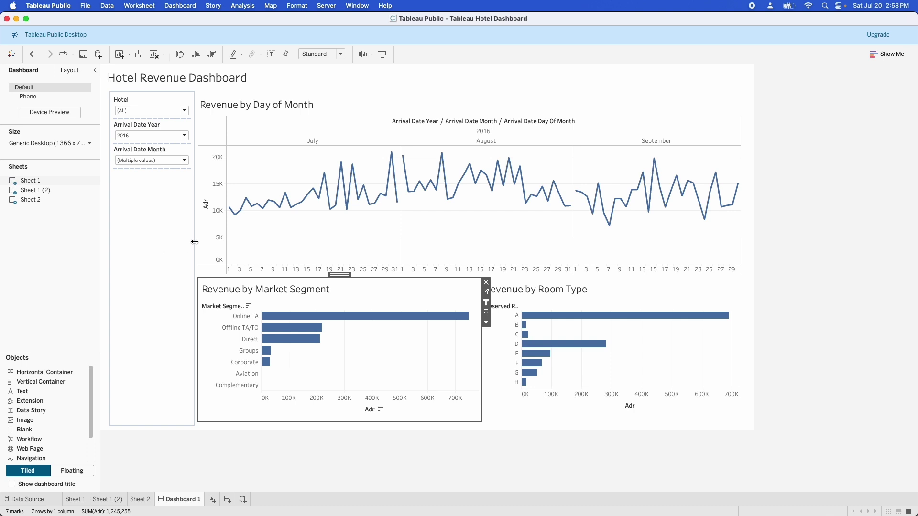
left_click(144, 256)
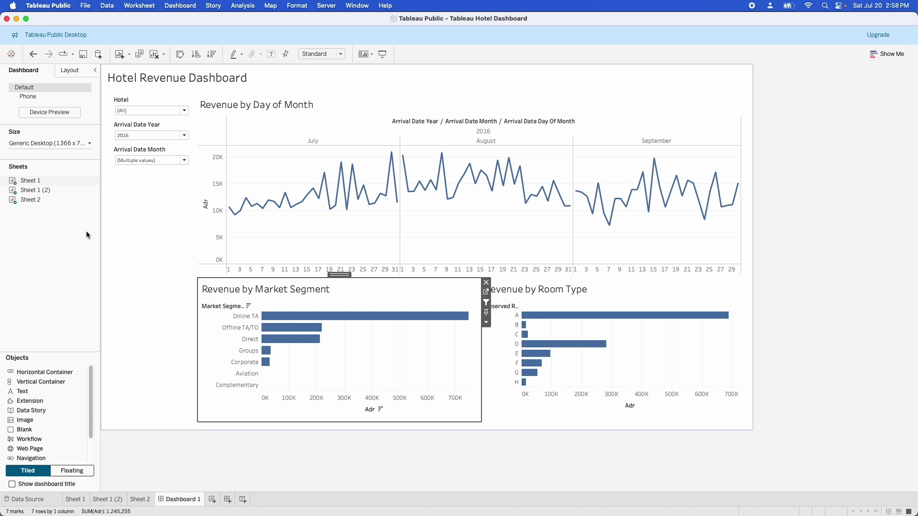
left_click(328, 6)
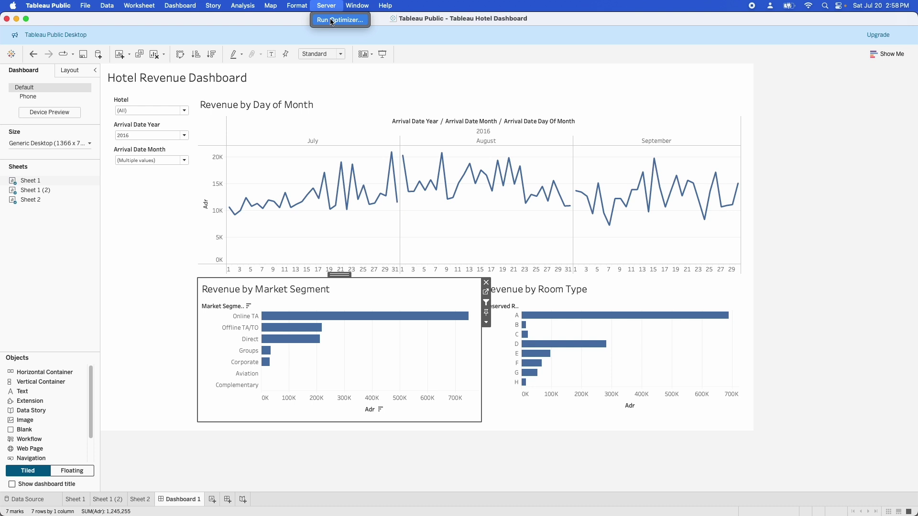
left_click(332, 20)
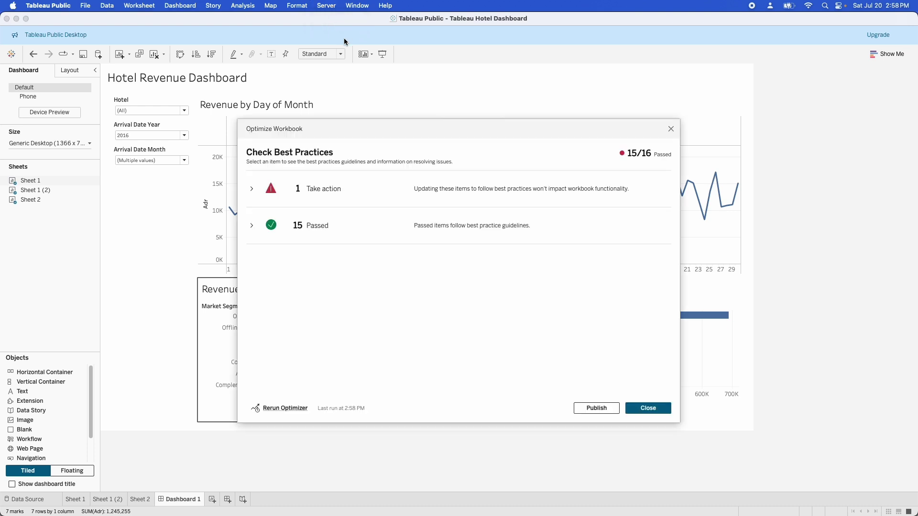
left_click_drag(361, 128, 317, 96)
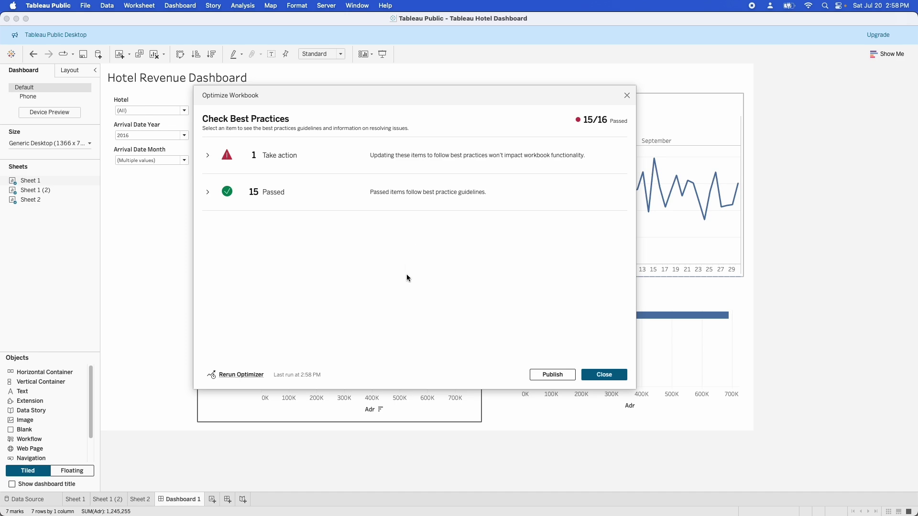
left_click(369, 198)
scroll(431, 293, "down", 5)
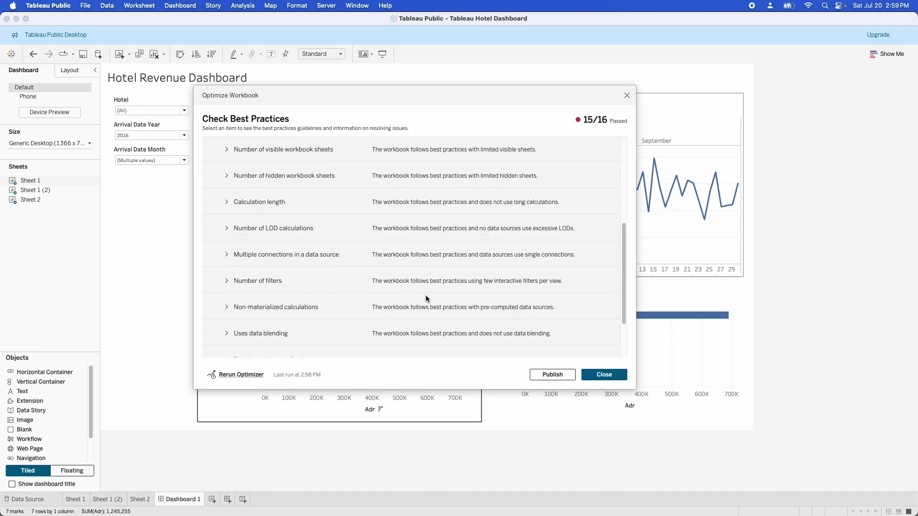
scroll(426, 296, "up", 10)
scroll(425, 277, "down", 4)
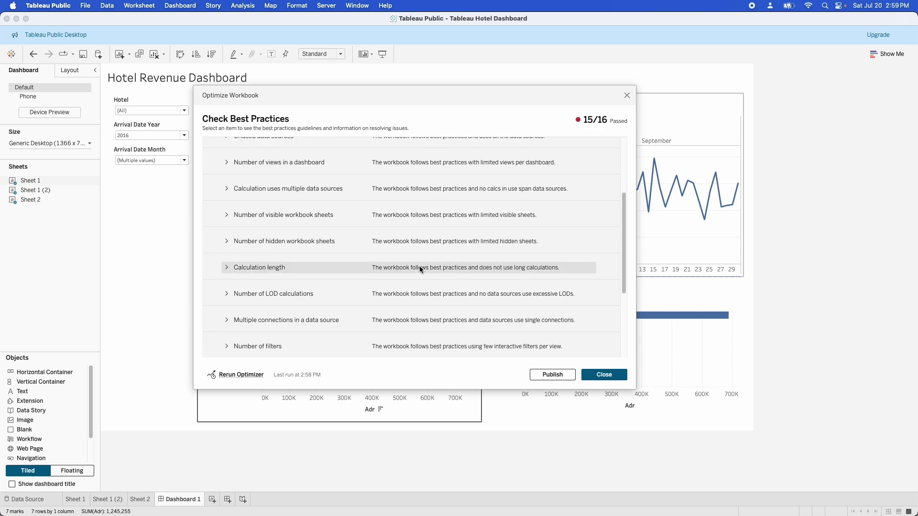
scroll(419, 268, "down", 5)
scroll(418, 268, "up", 10)
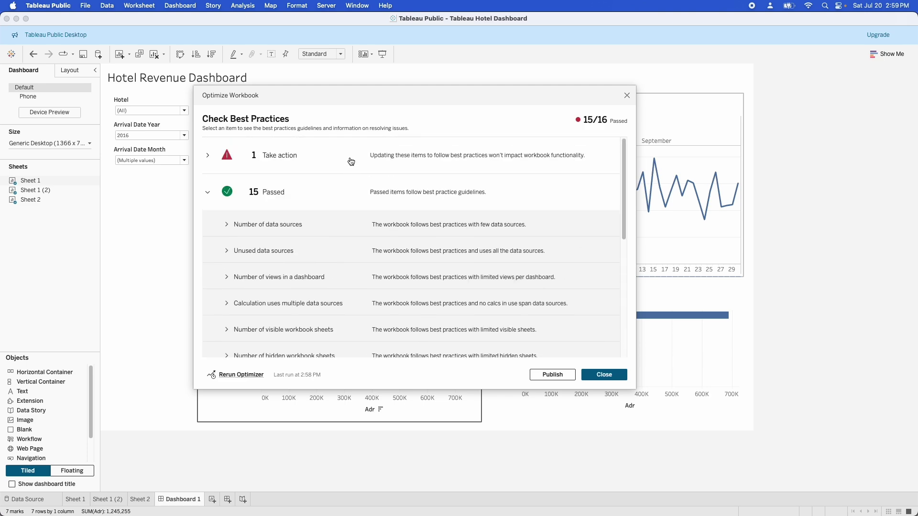
left_click(350, 156)
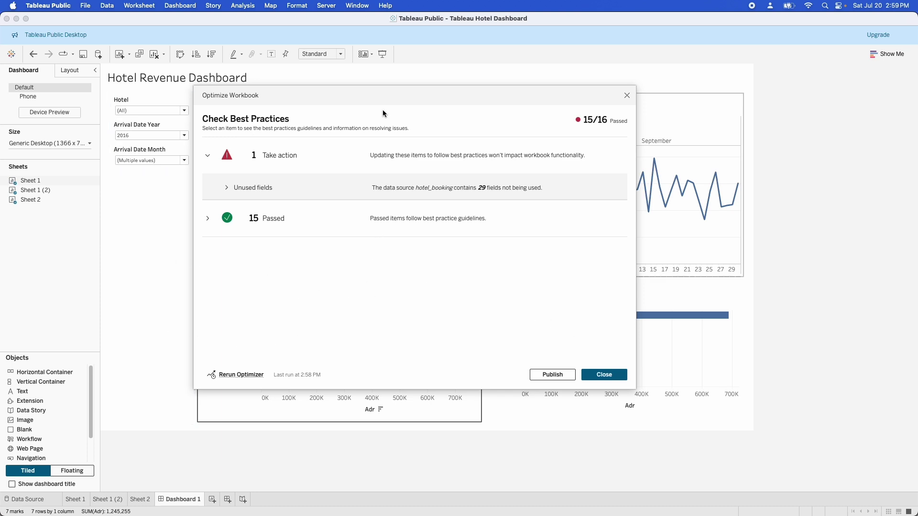
left_click(603, 375)
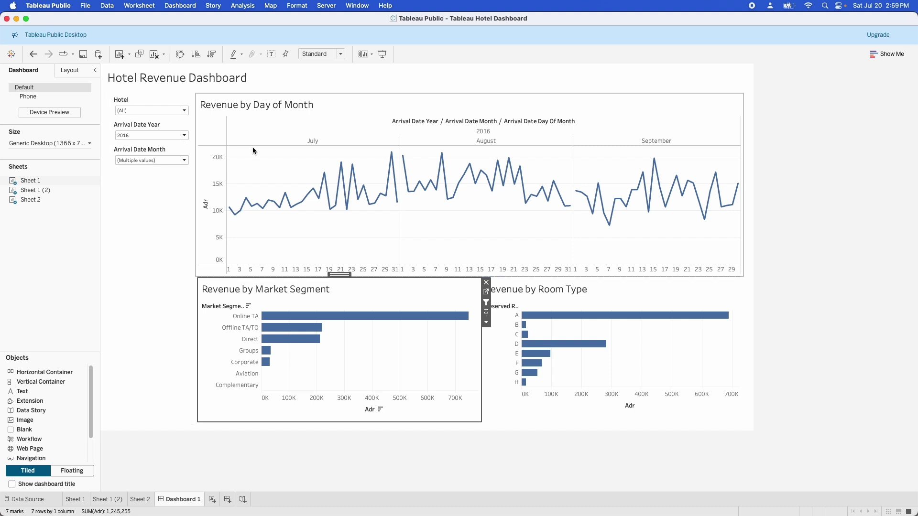
left_click(385, 6)
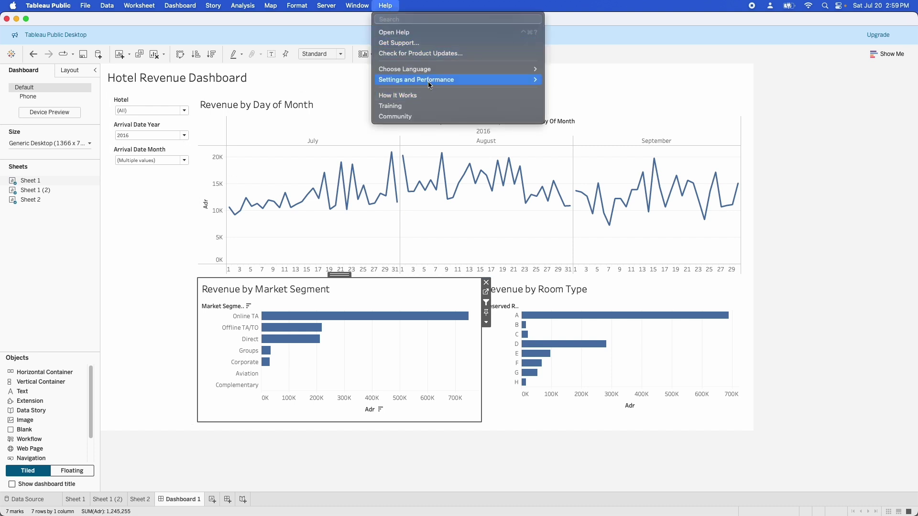
mouse_move(428, 80)
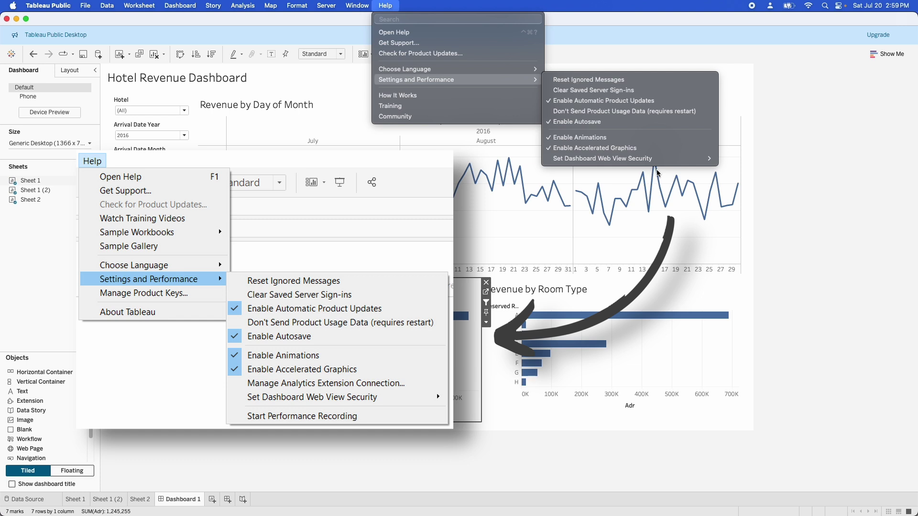
left_click(838, 215)
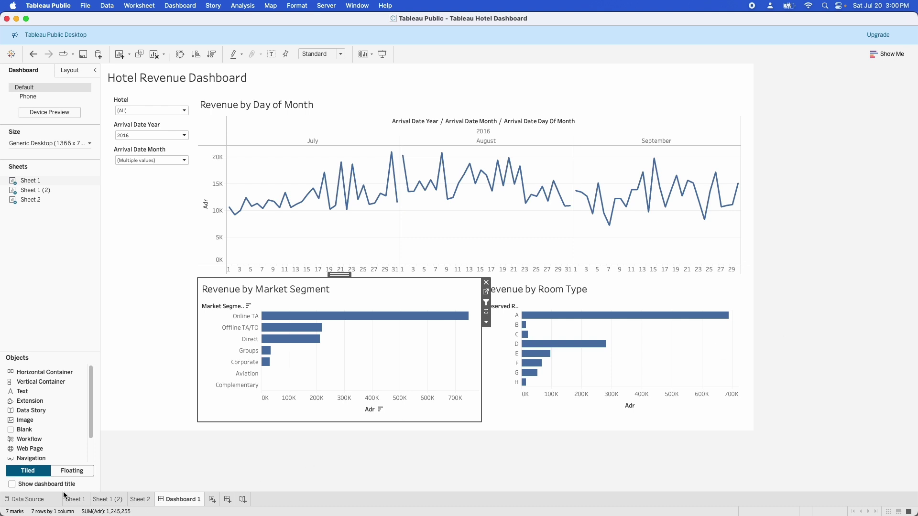
Step: Review the hotel_booking data source's four filters (2016, non-canceled, July–September) and cancel without changes
left_click(43, 499)
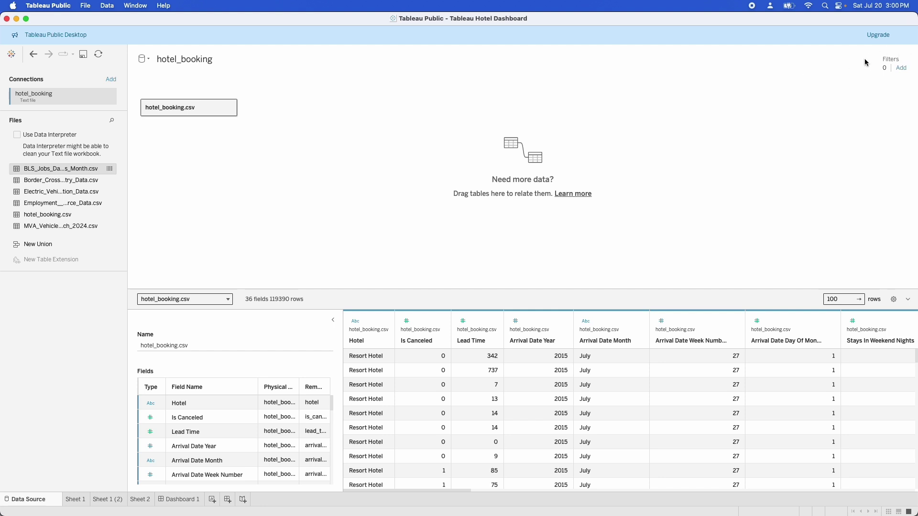
left_click(901, 68)
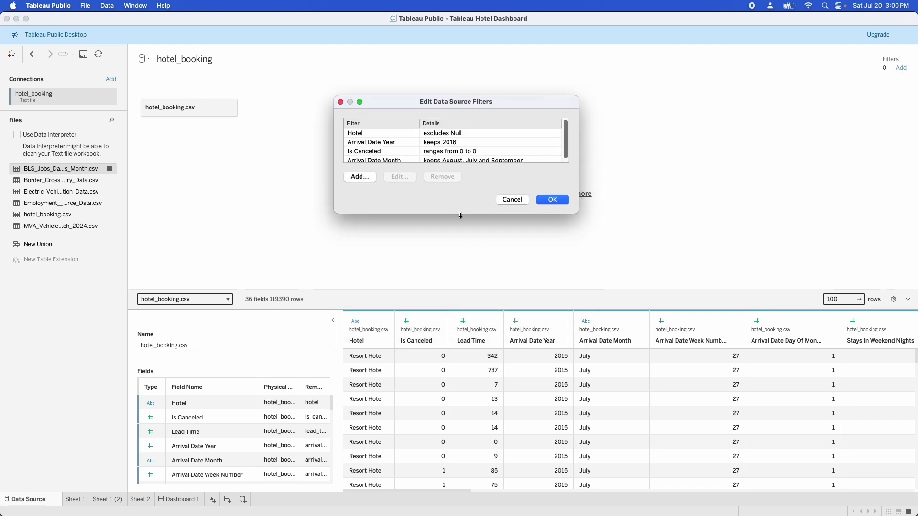
left_click_drag(460, 213, 457, 262)
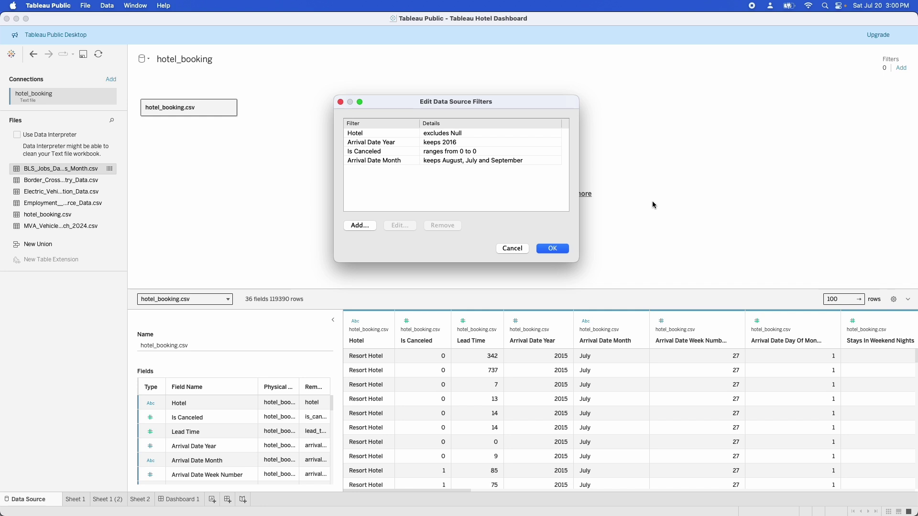
left_click(516, 248)
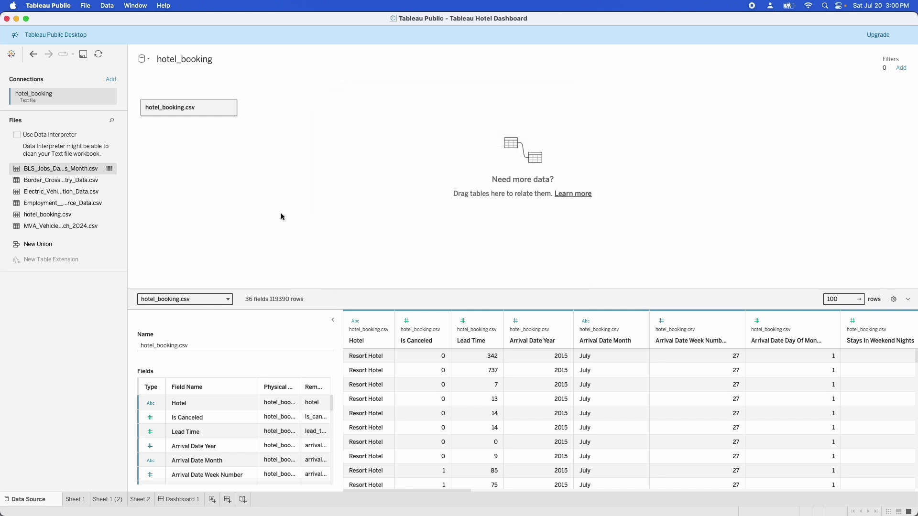
left_click(76, 500)
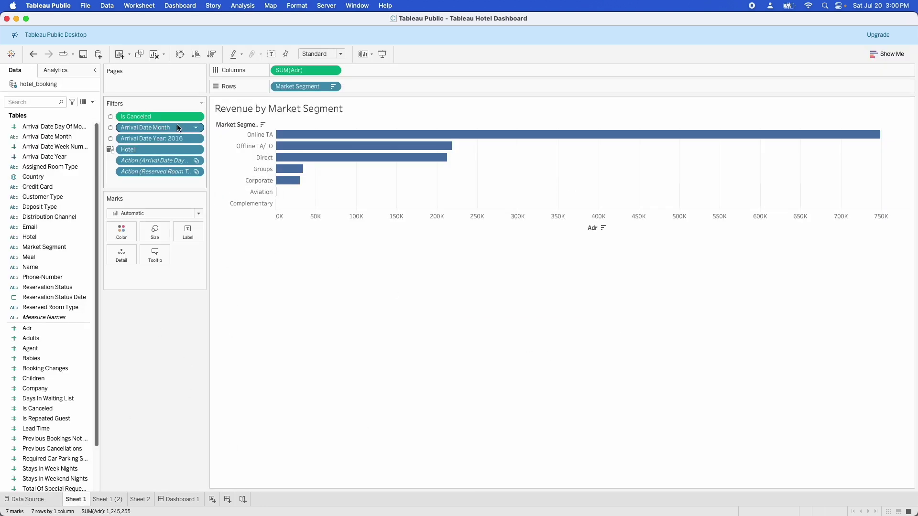
left_click(196, 128)
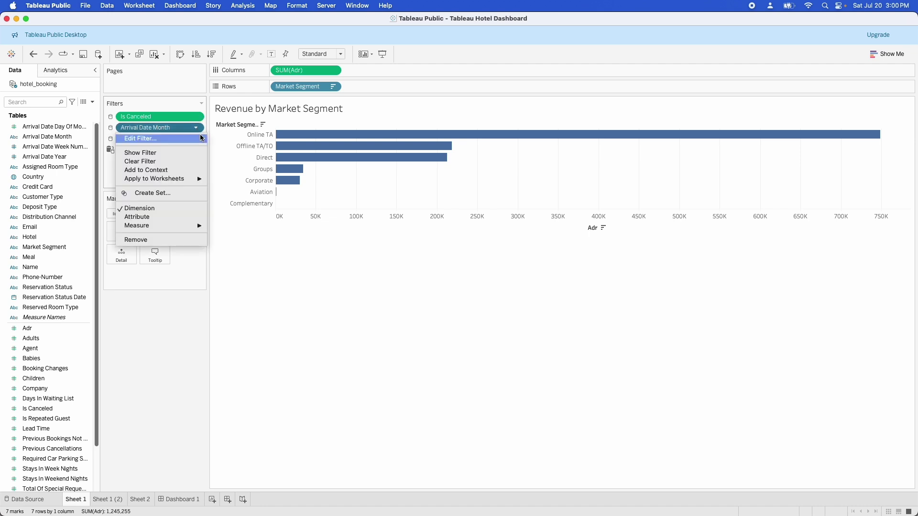
left_click(163, 162)
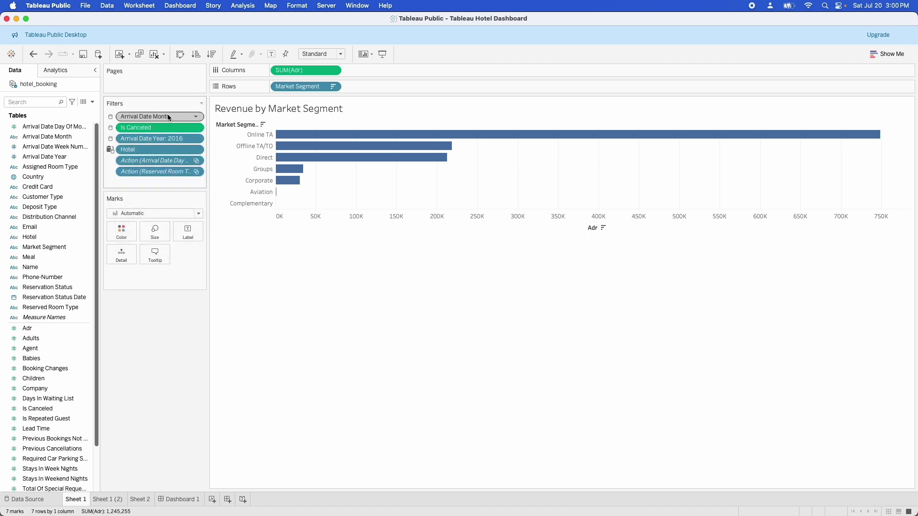
left_click(196, 117)
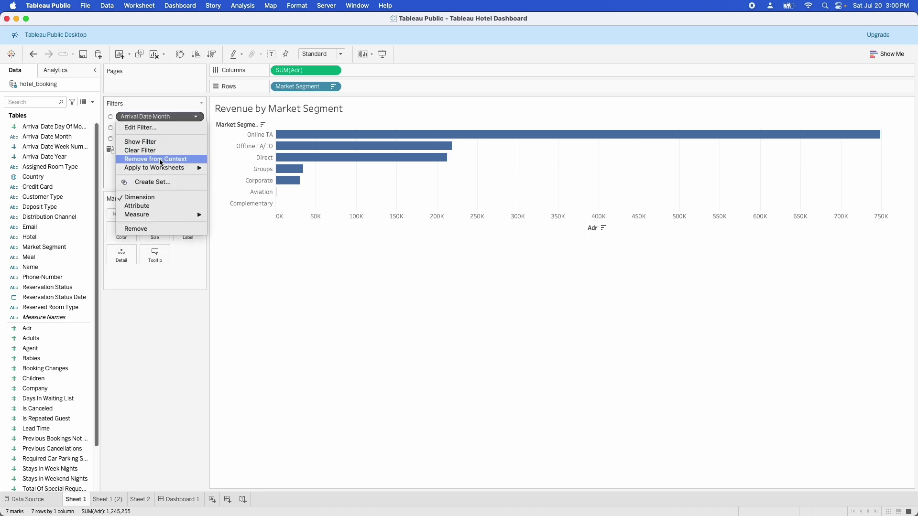
left_click(164, 114)
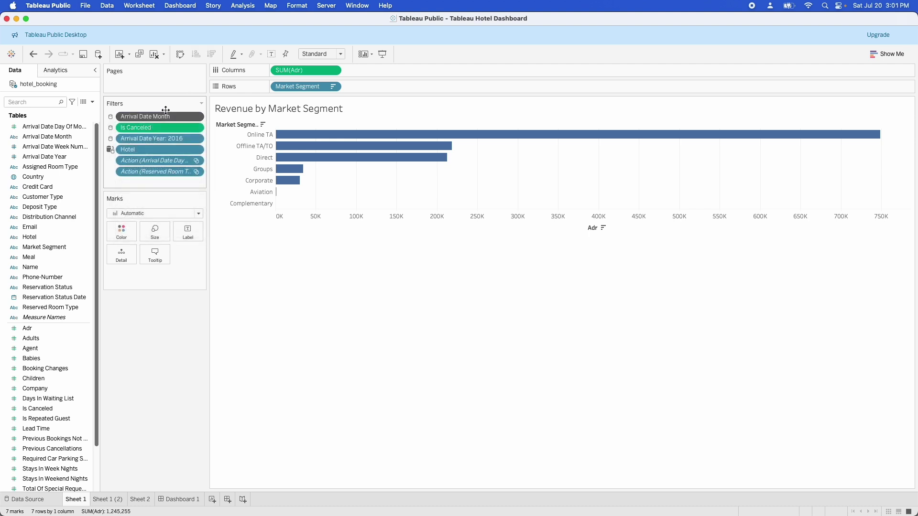
left_click(174, 240)
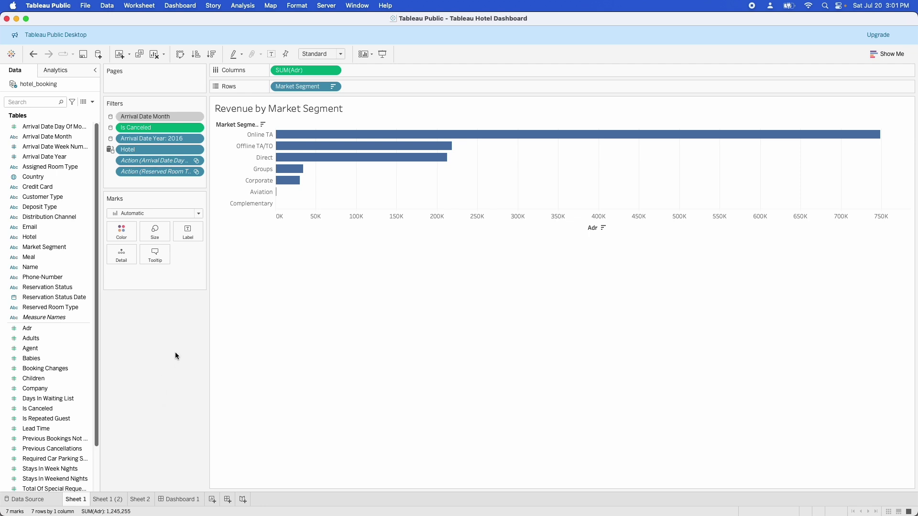
key("super+Tab")
Step: Open the hotel_booking data source page listing all 36 fields and 119390 rows
left_click(26, 499)
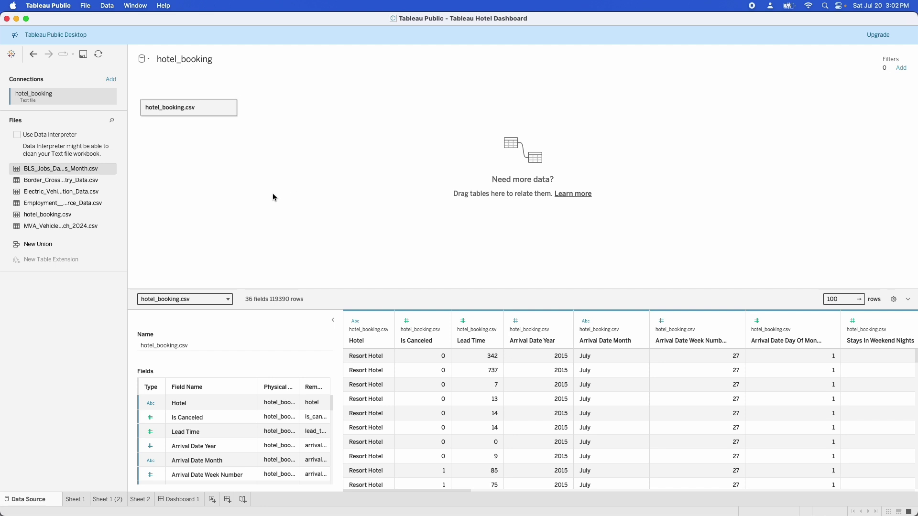
left_click(403, 289)
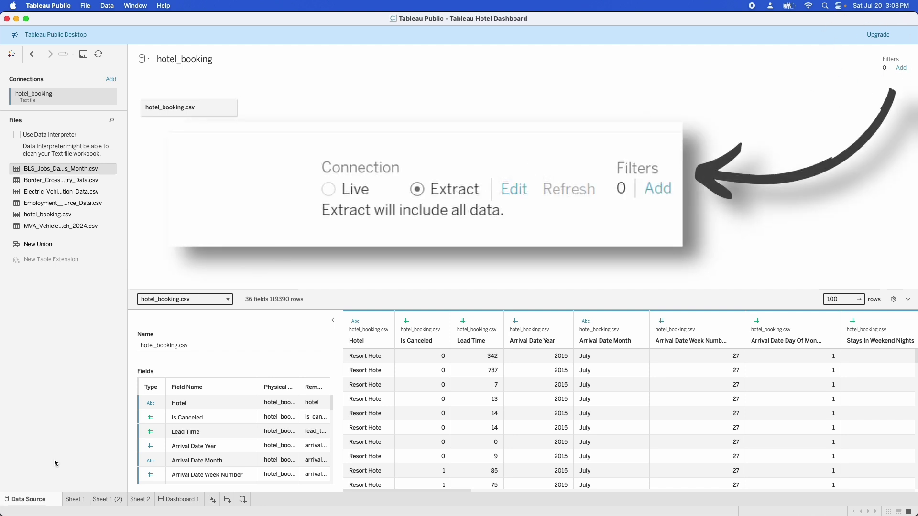
Step: Look at the hotel_booking data menu from Sheet 1, then return to the Hotel Revenue Dashboard
left_click(84, 503)
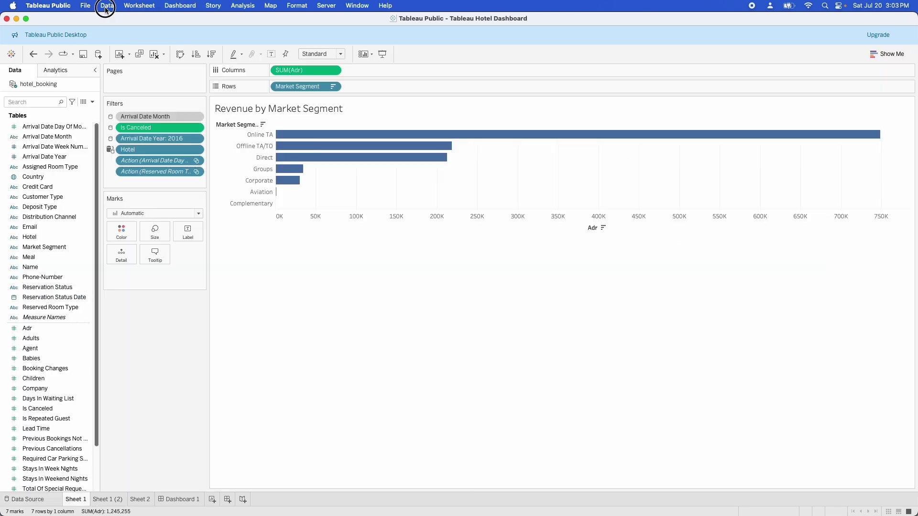
left_click(106, 7)
mouse_move(123, 79)
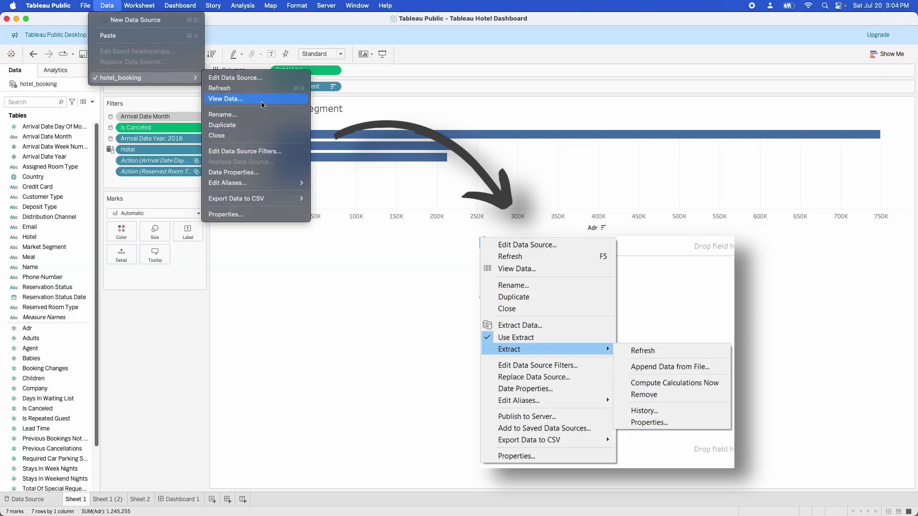
left_click(260, 357)
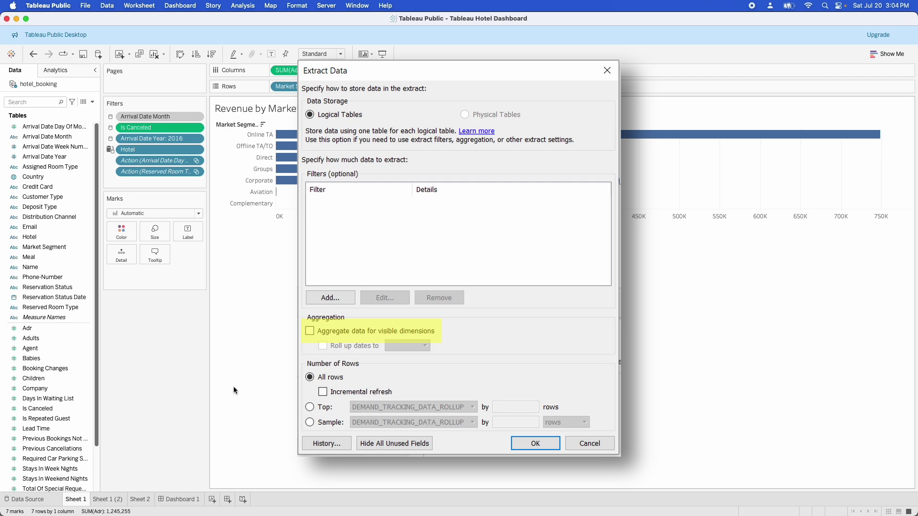
left_click(180, 499)
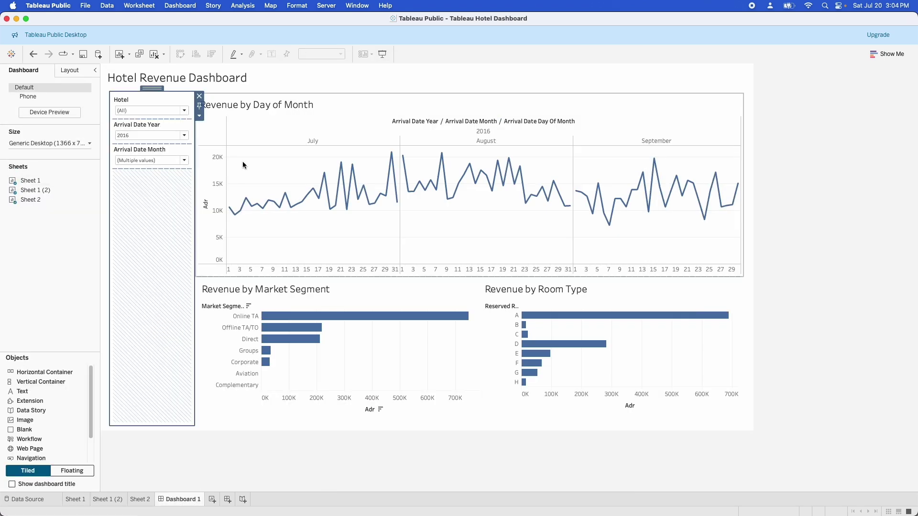
Step: Deselect the dashboard's filter container by clicking an empty area
left_click(865, 189)
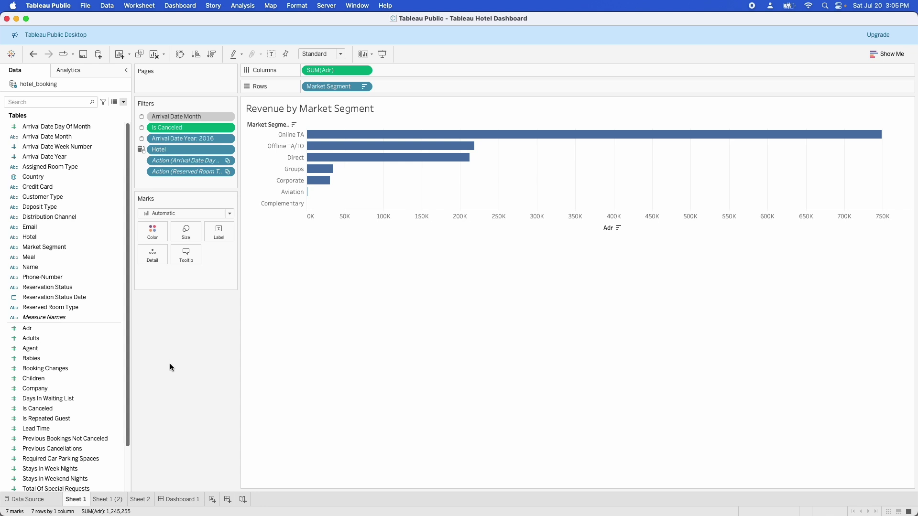
Step: Hide all unused fields in the hotel_booking data pane and show hidden fields greyed out
left_click(124, 102)
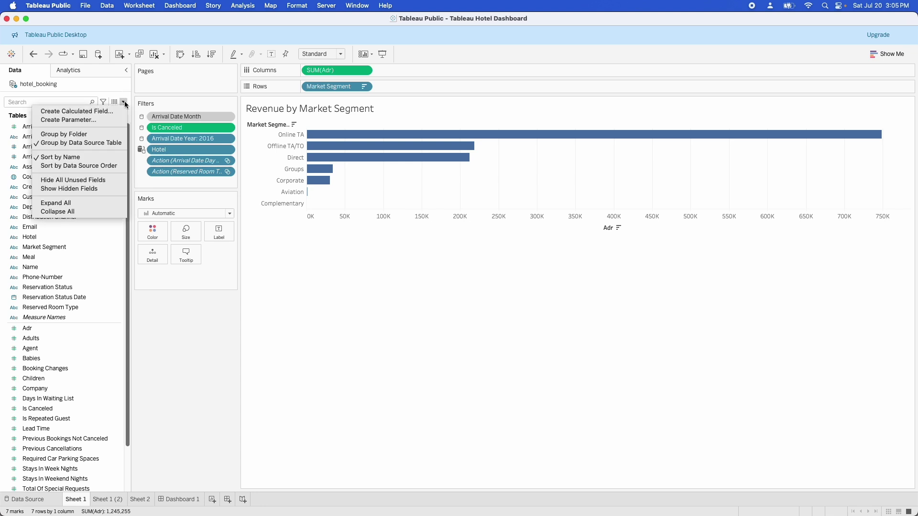
left_click(80, 182)
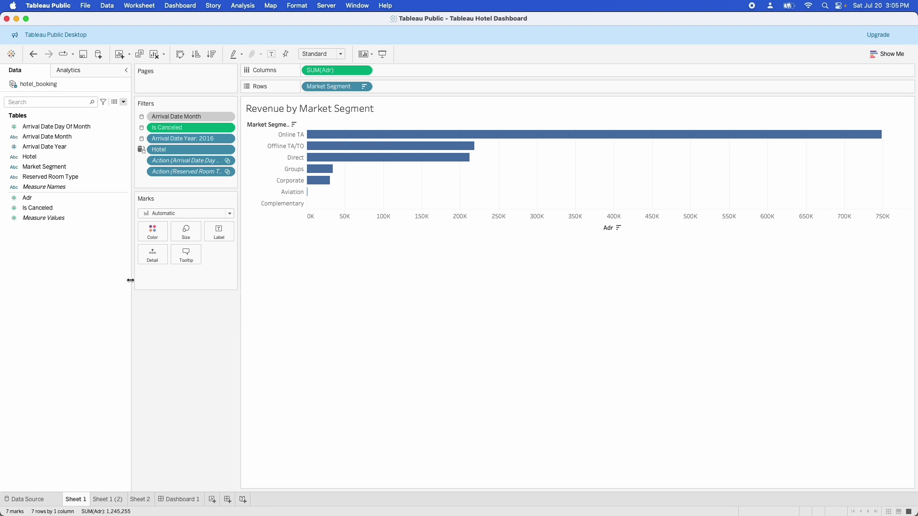
left_click(124, 103)
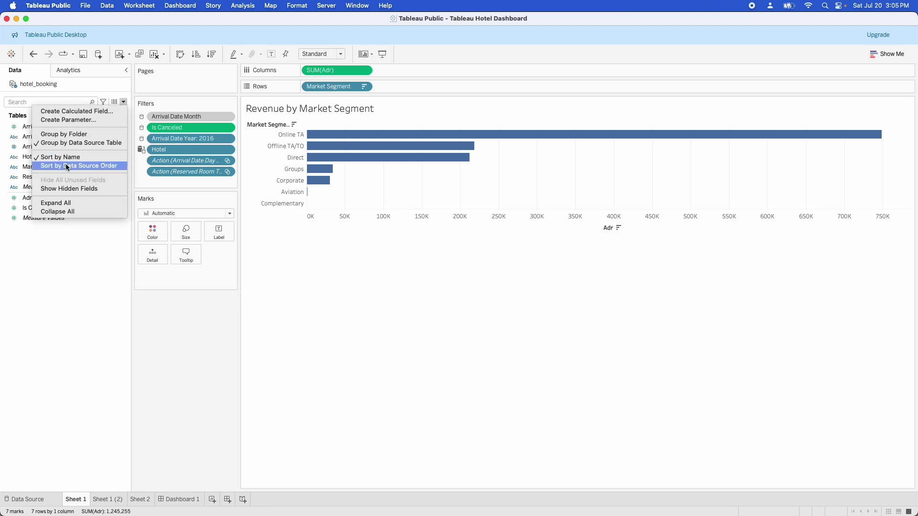
left_click(78, 189)
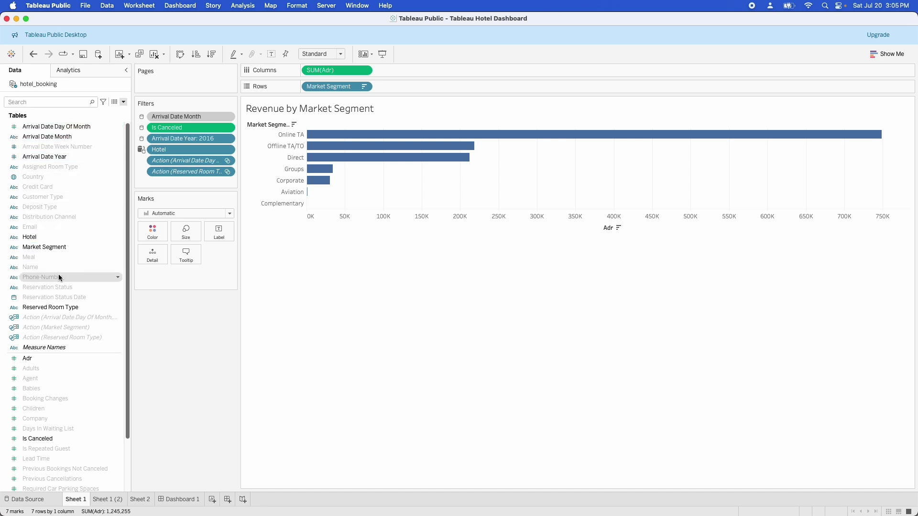
Step: Unhide the Country field, leaving the other unused fields hidden
left_click(91, 307)
left_click(90, 298)
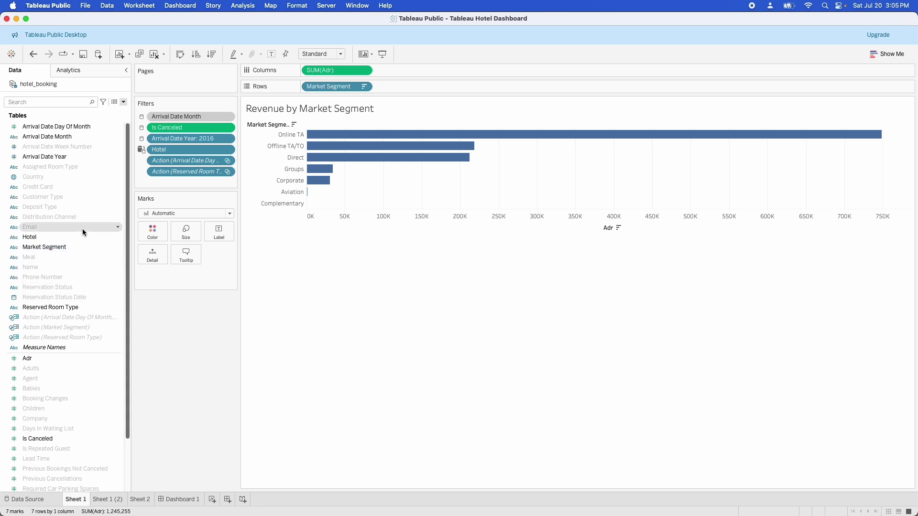
left_click(55, 158)
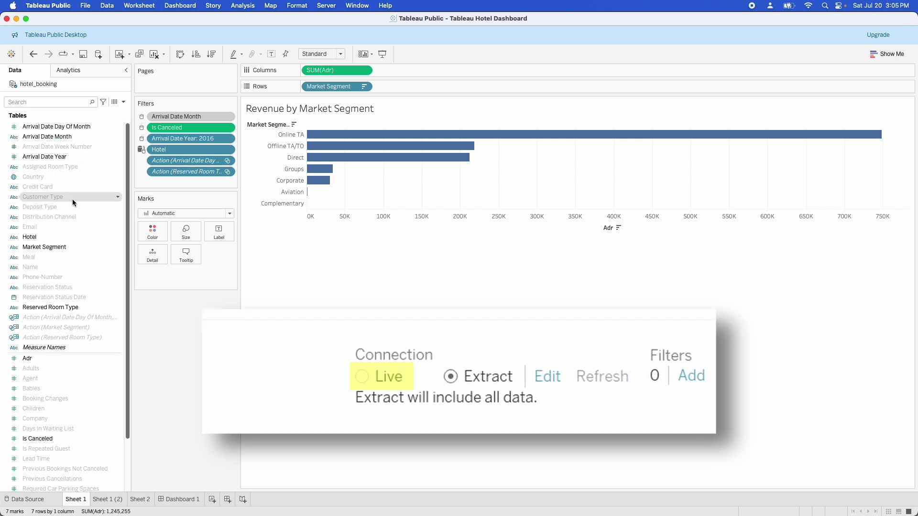
right_click(52, 176)
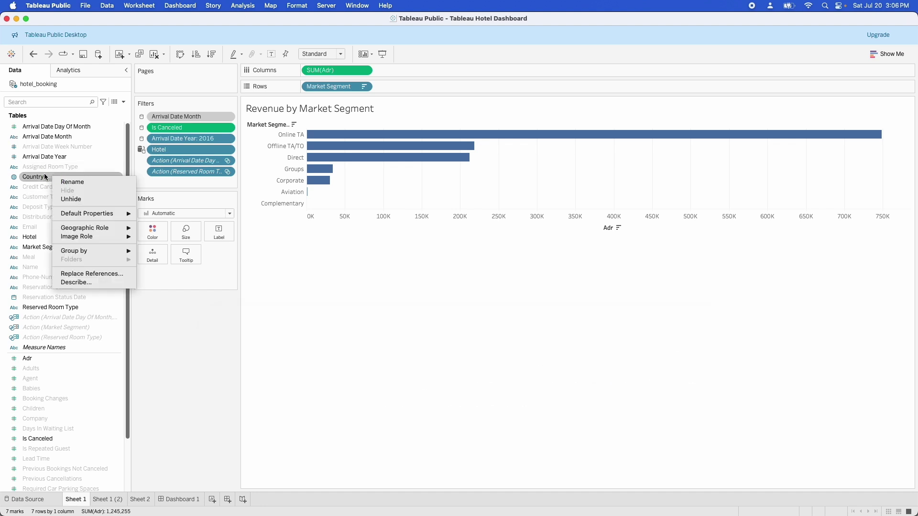
left_click(82, 198)
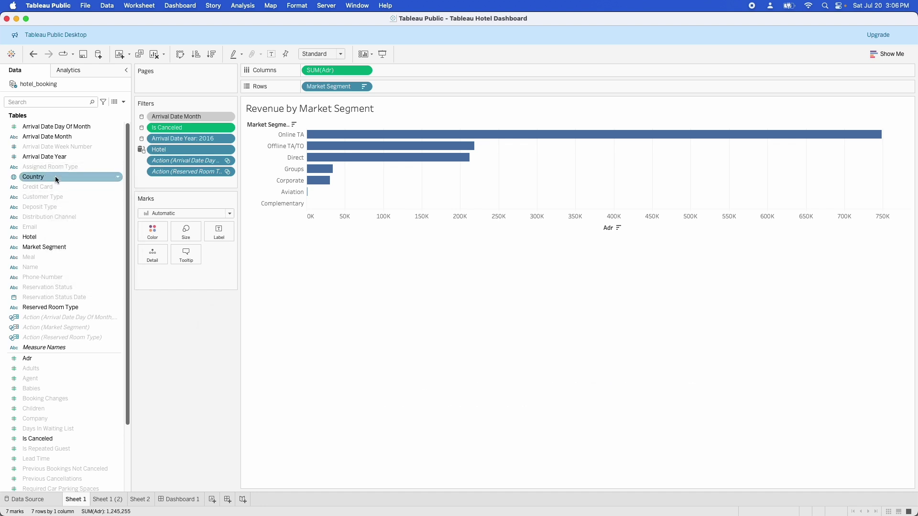
left_click(124, 103)
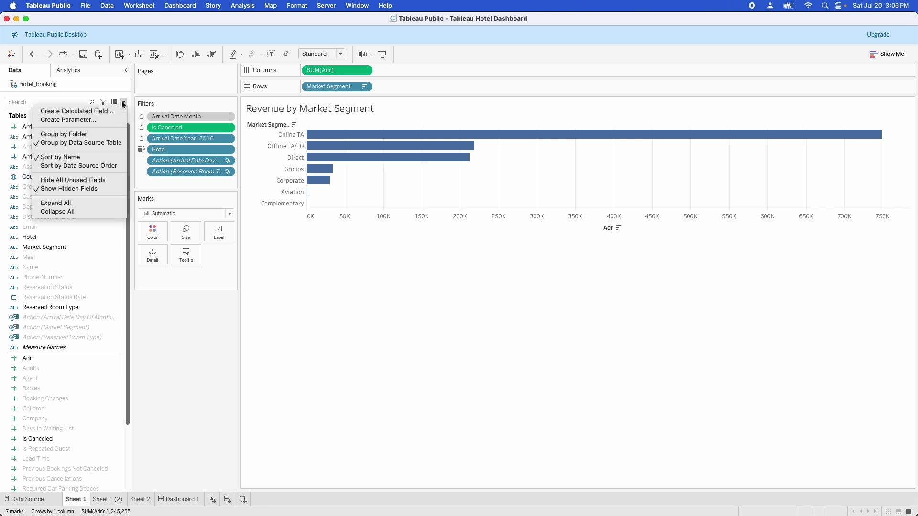
left_click(175, 343)
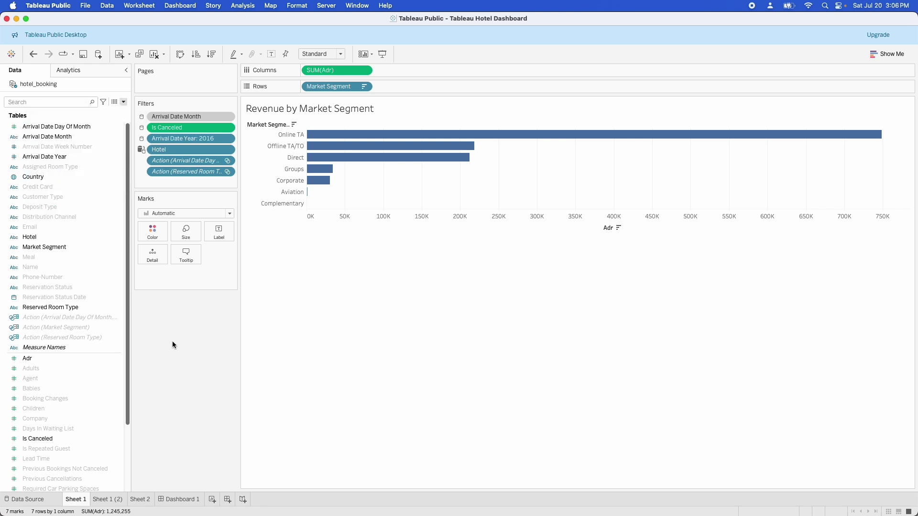
left_click(107, 5)
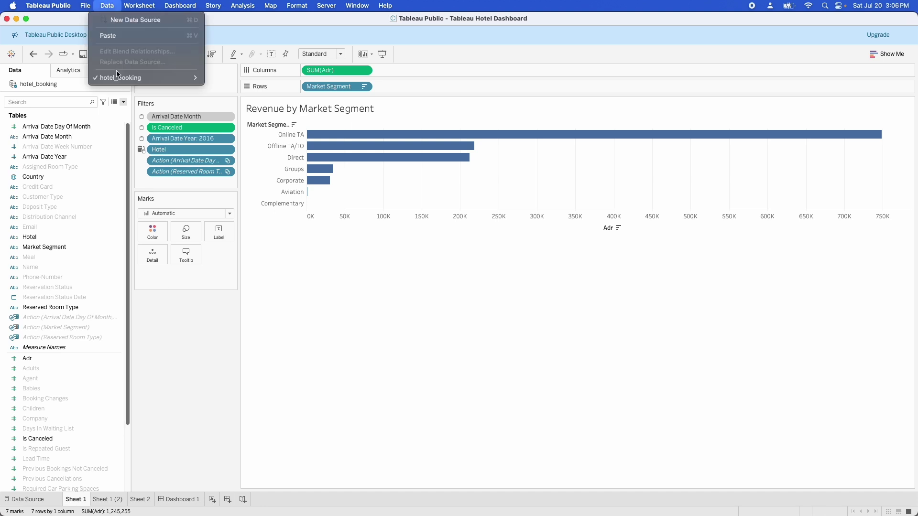
mouse_move(122, 82)
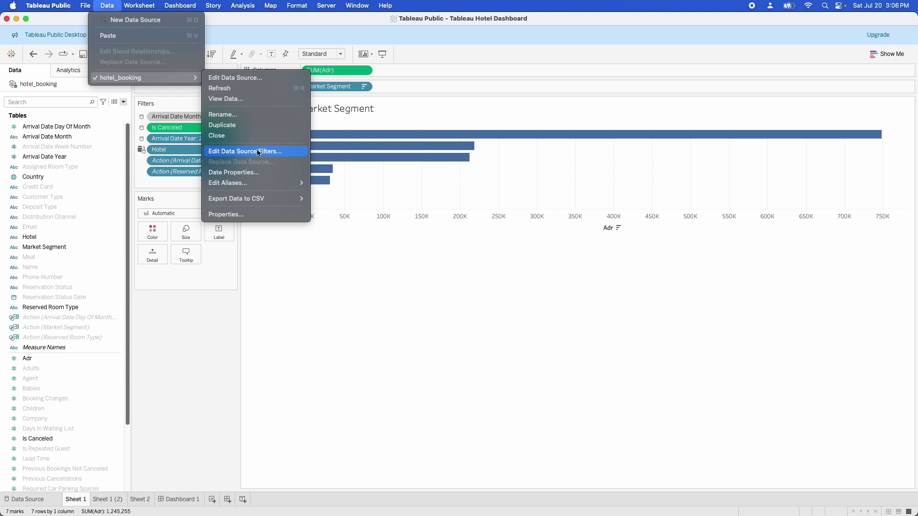
left_click(259, 152)
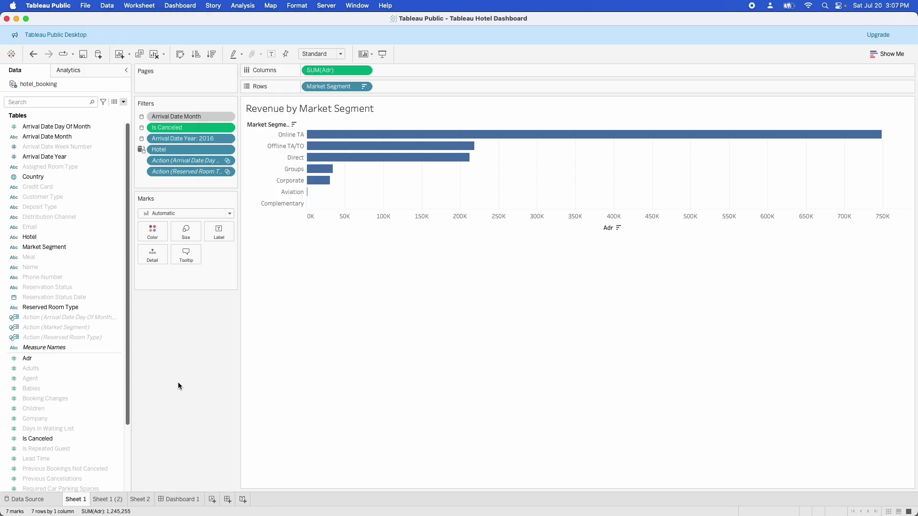
Step: Switch to the Dashboard 1 tab to show the Hotel Revenue Dashboard
left_click(191, 499)
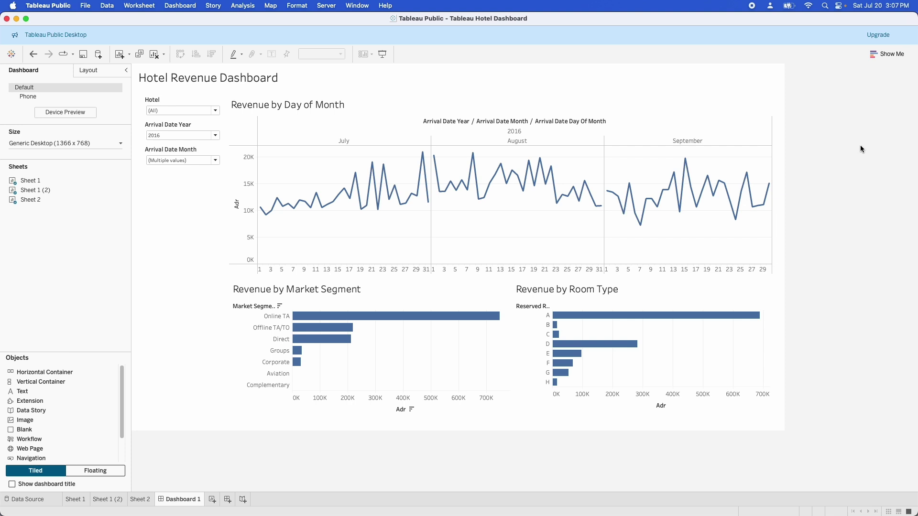
Step: Expand the Layout item hierarchy to reveal the filter container, Sheet 2 and both Sheet 1 charts
left_click(101, 70)
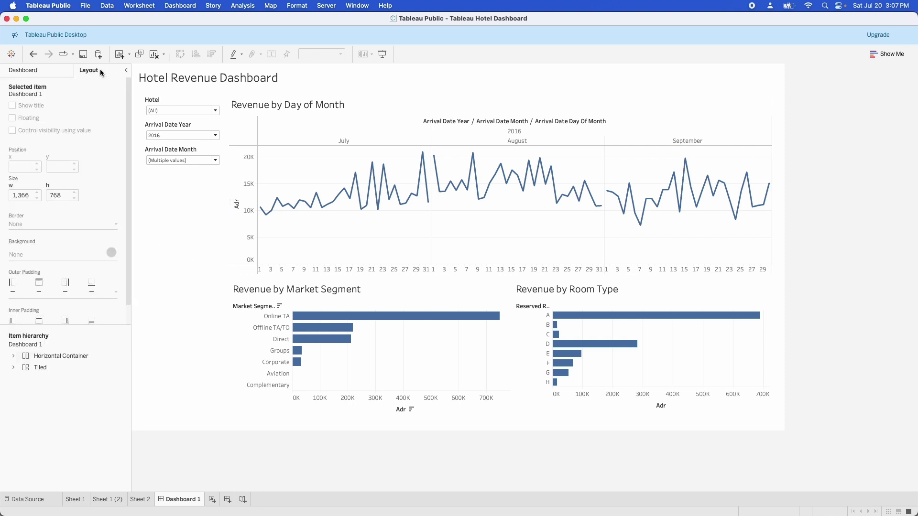
left_click(13, 367)
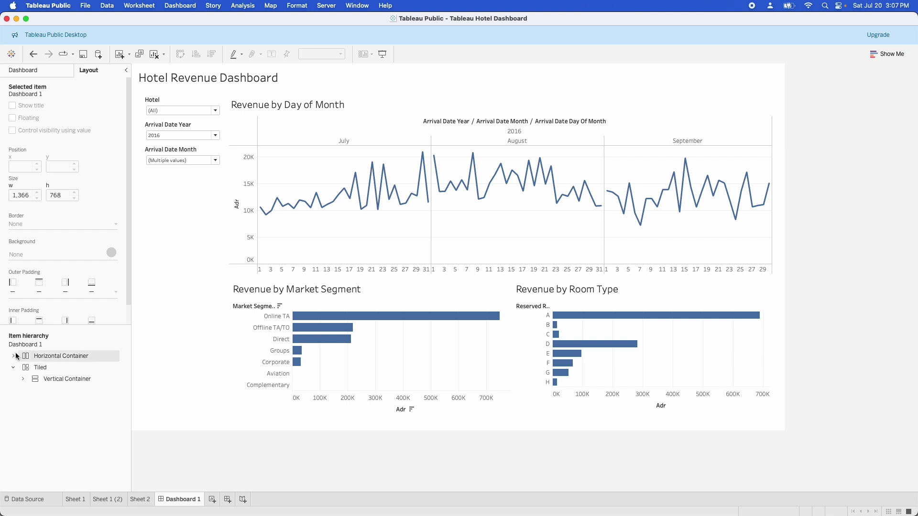
left_click(14, 356)
left_click(22, 402)
left_click(23, 379)
left_click(23, 367)
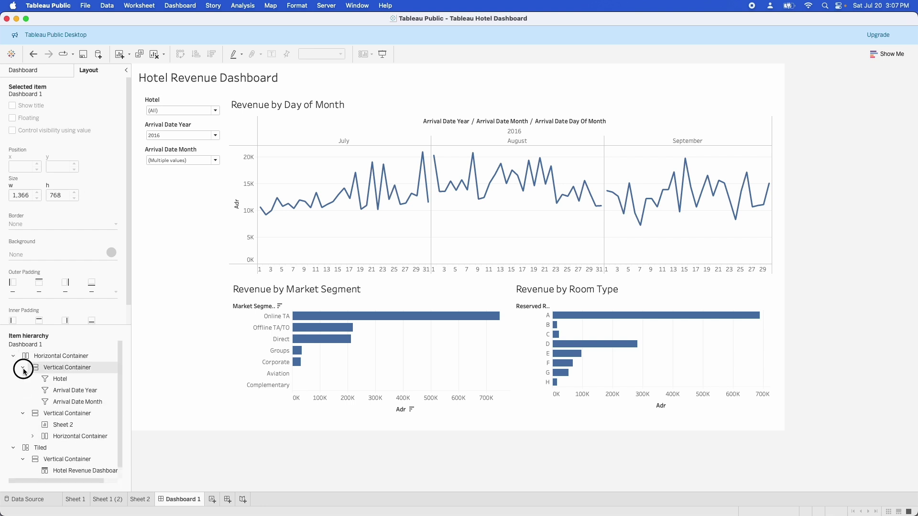
left_click(32, 436)
scroll(43, 414, "down", 3)
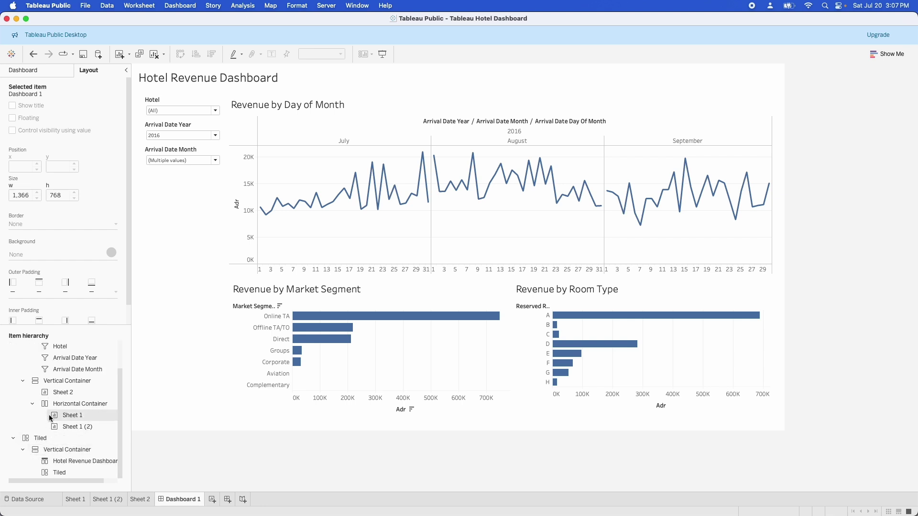
scroll(53, 382, "up", 3)
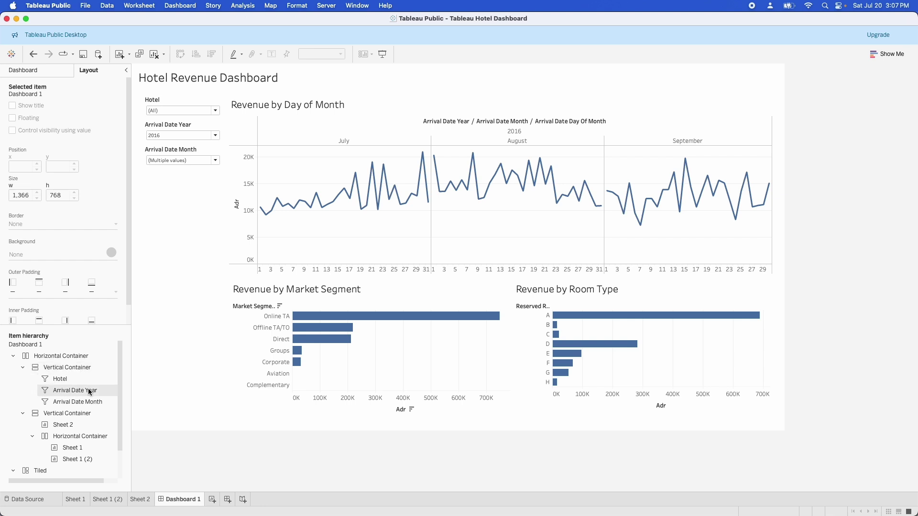
scroll(117, 389, "down", 3)
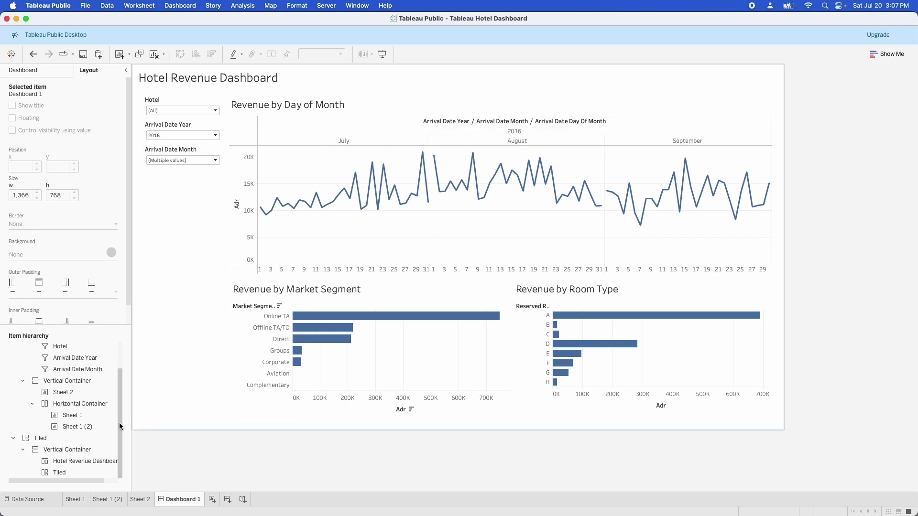
scroll(66, 404, "up", 3)
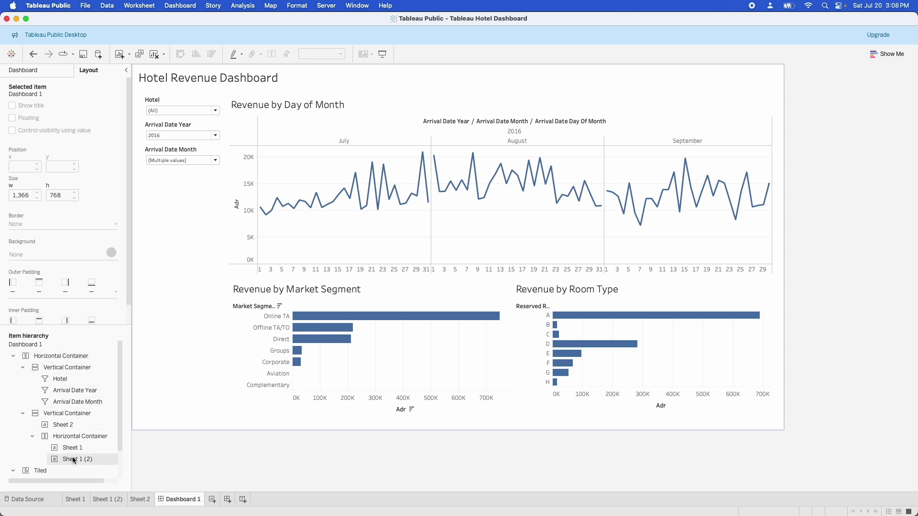
scroll(72, 458, "down", 3)
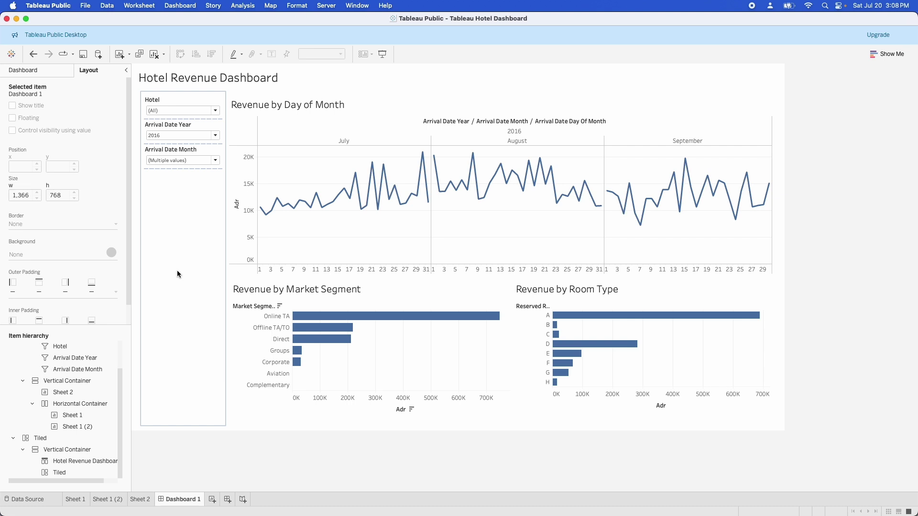
Step: Select the Arrival Date Month filter and open its More Options menu
left_click(201, 151)
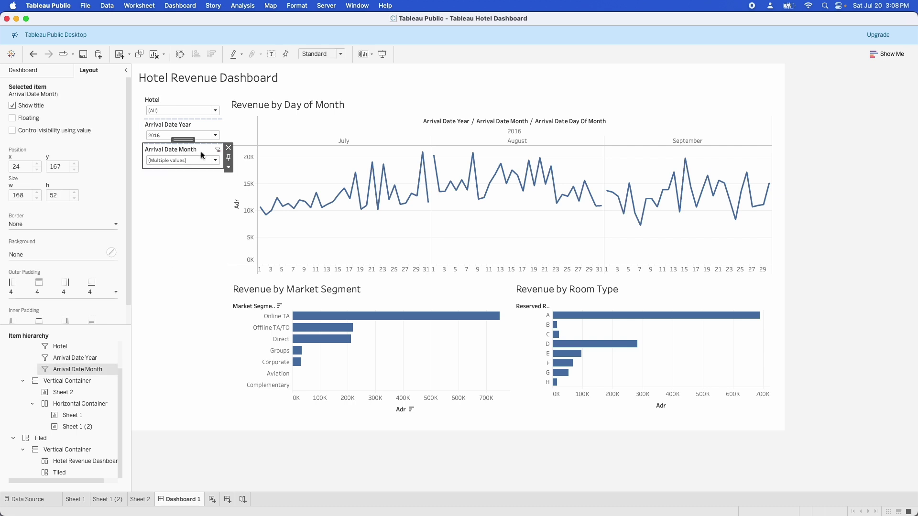
left_click(228, 168)
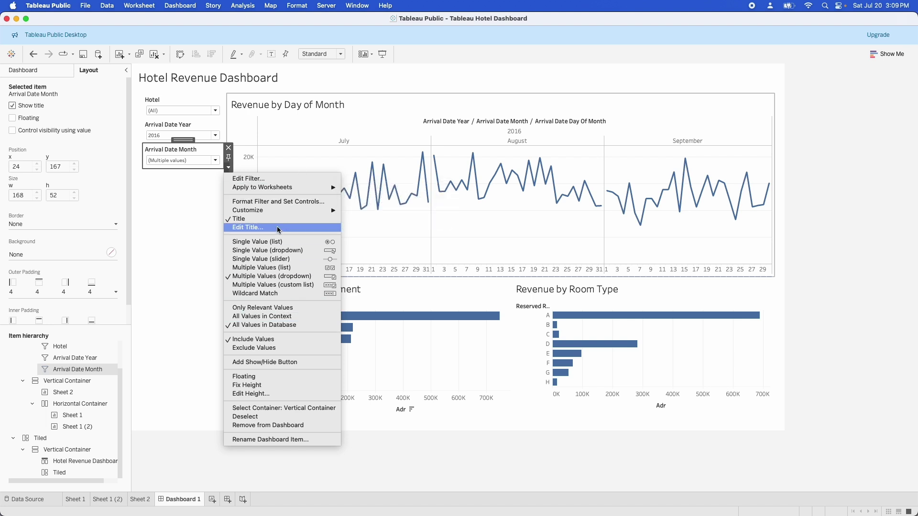
Step: Enable Show Apply Button on the month filter, then test ticking and unticking March and April
mouse_move(277, 212)
left_click(376, 259)
left_click(212, 160)
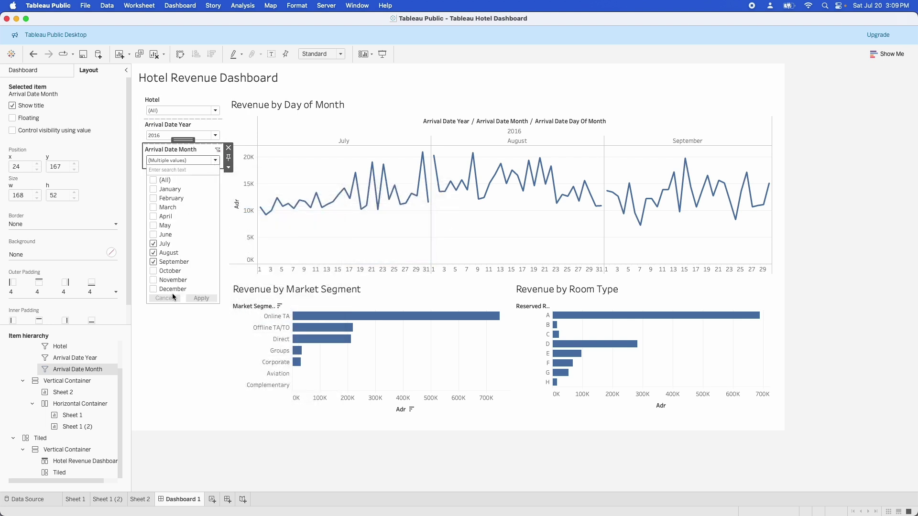
left_click(153, 216)
left_click(153, 207)
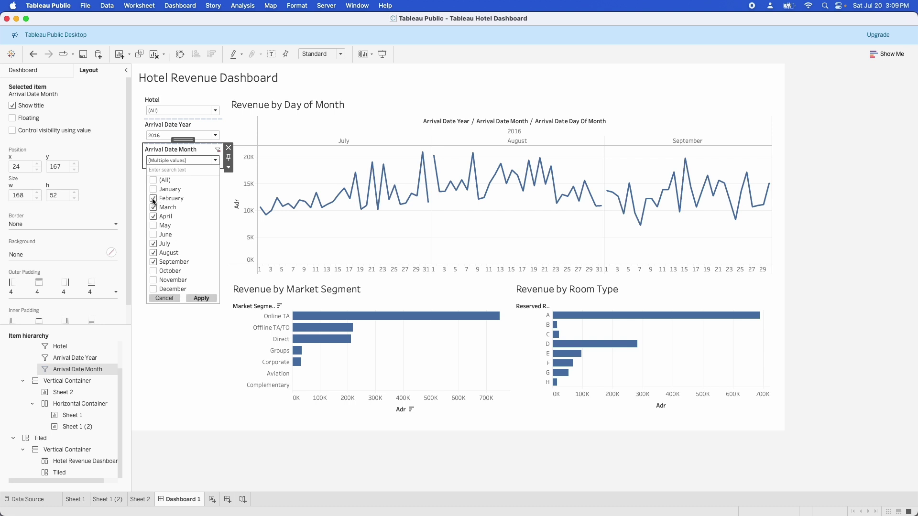
left_click(153, 198)
left_click(153, 208)
left_click(153, 216)
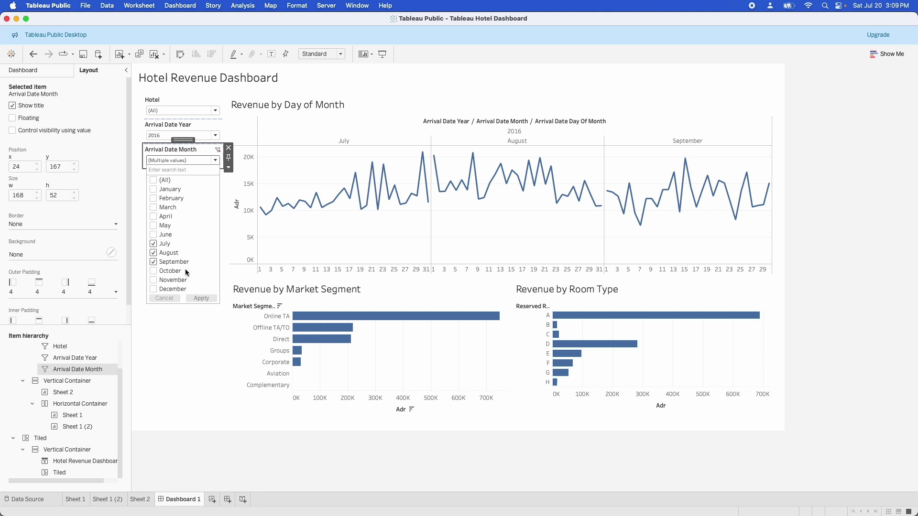
Step: Toggle July off and back on, keeping July–September selected without applying
left_click(153, 244)
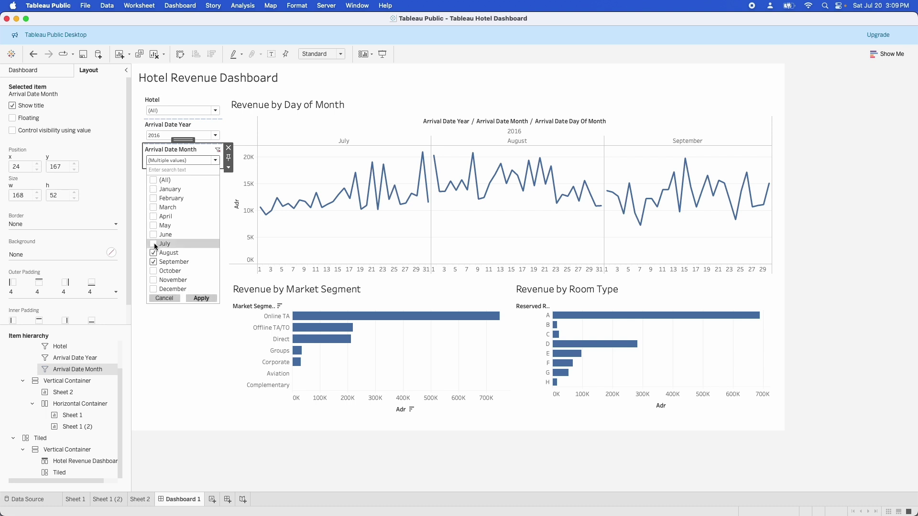
left_click(154, 244)
left_click(172, 353)
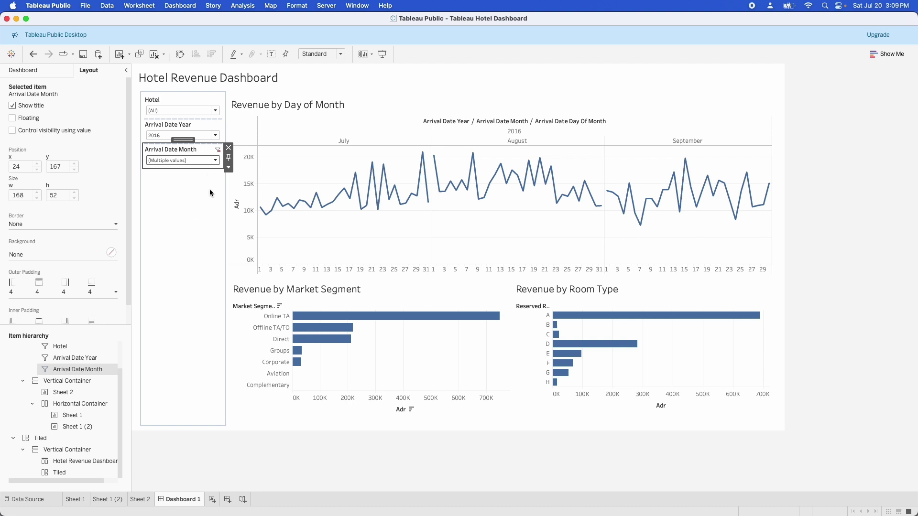
left_click(205, 162)
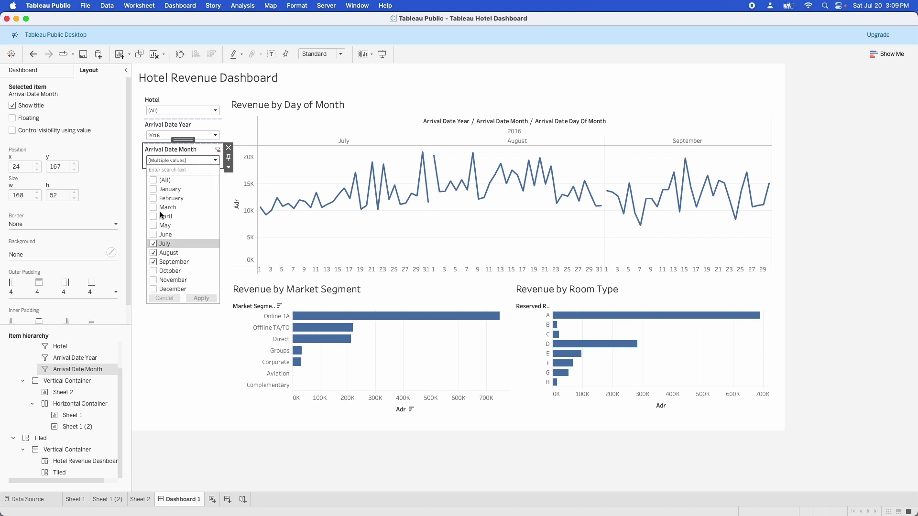
left_click(180, 337)
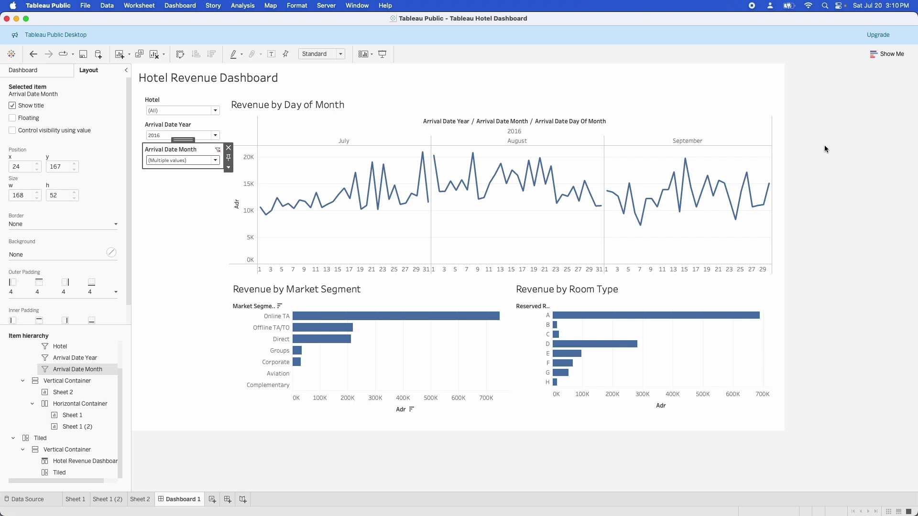
left_click(832, 152)
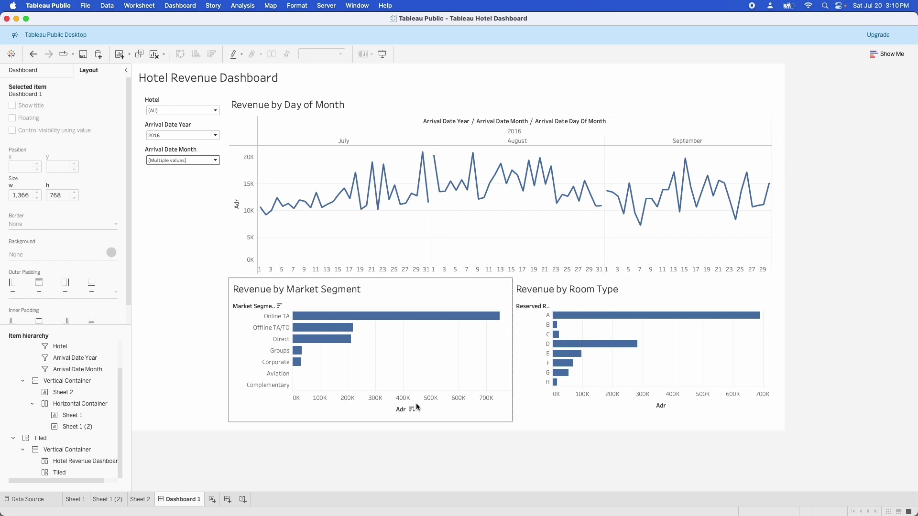
Step: Switch to Sheet 1 to show the Revenue by Market Segment bar chart
left_click(82, 500)
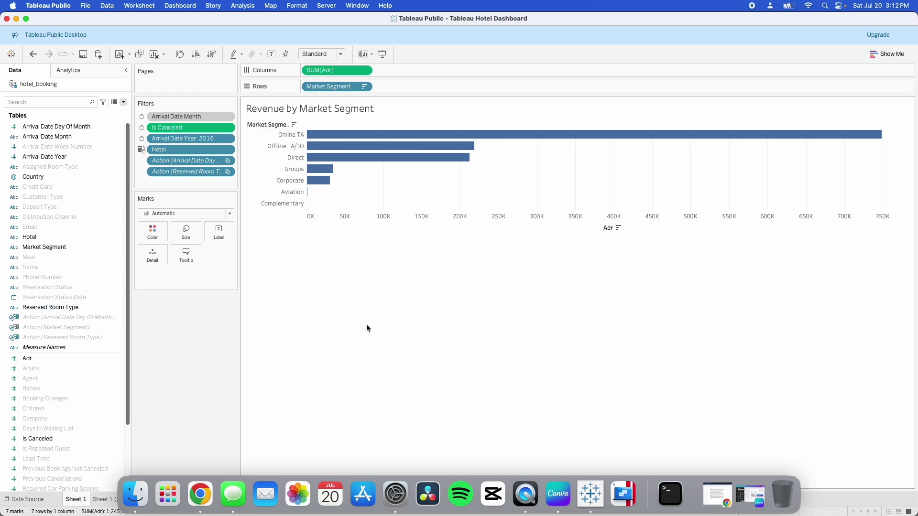
Step: Drag a high-cardinality field onto the bar chart's Marks card, triggering the 119390-member warning
left_click_drag(367, 328, 170, 377)
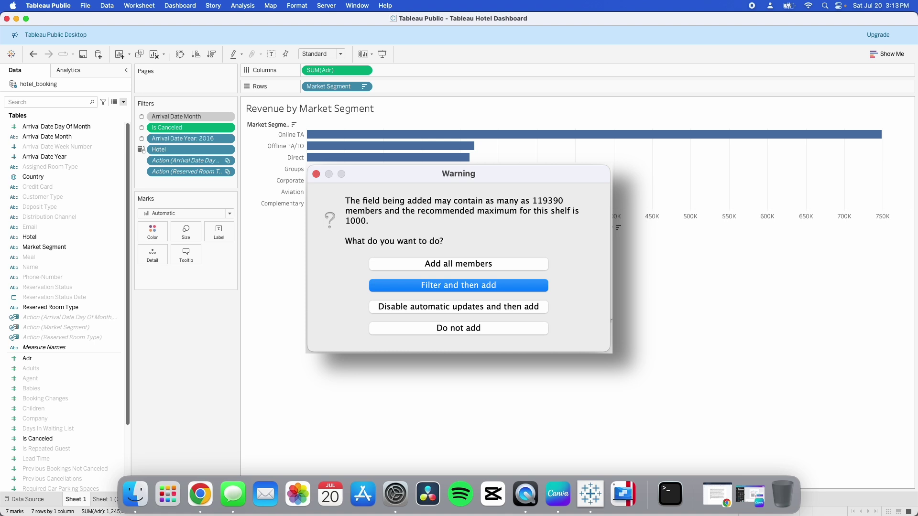
Step: Decline adding the field, then zoom the Airport map in toward the Mediterranean
key("Escape")
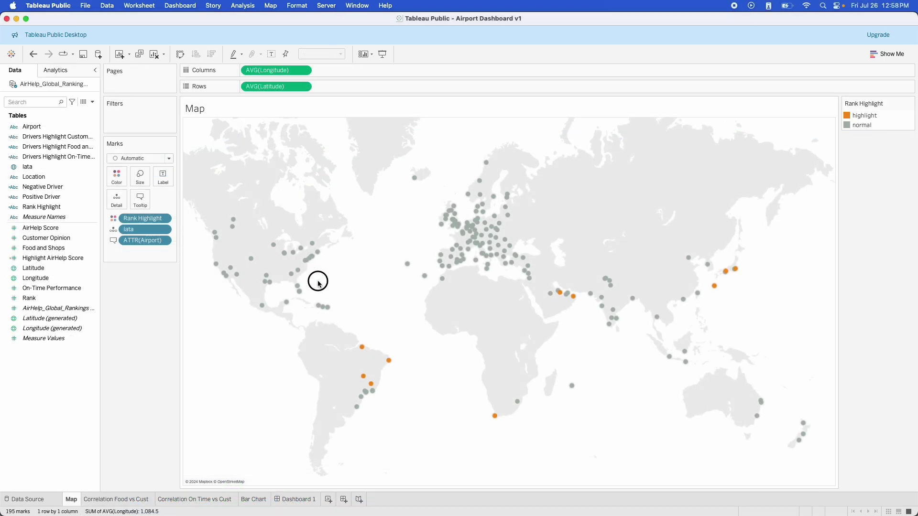
left_click_drag(271, 214, 349, 313)
left_click(194, 147)
left_click(286, 187)
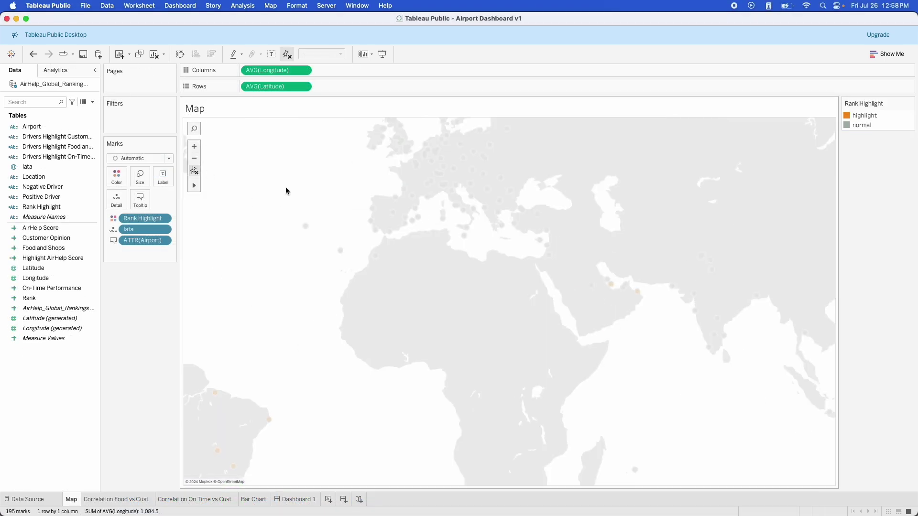
left_click(194, 146)
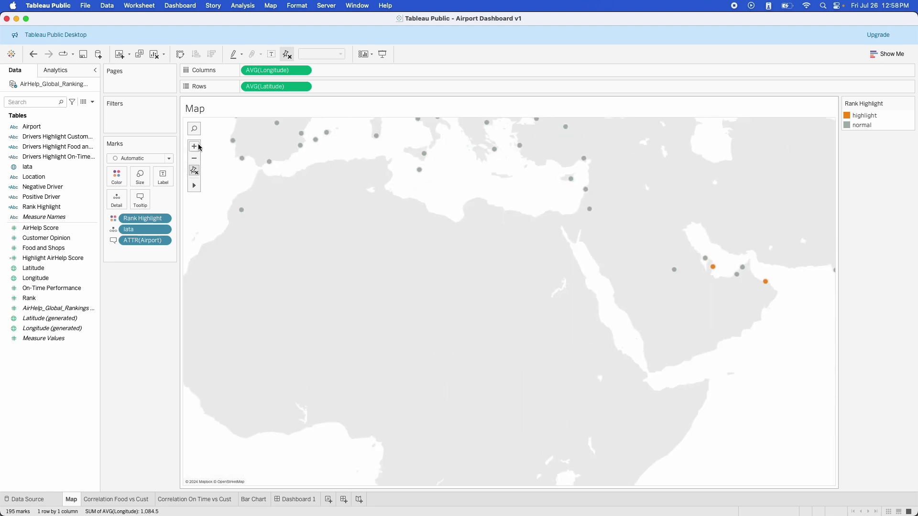
Step: Pan and zoom the Airport map onto Europe, settling on England and the Benelux
left_click(219, 186)
left_click_drag(386, 242, 411, 420)
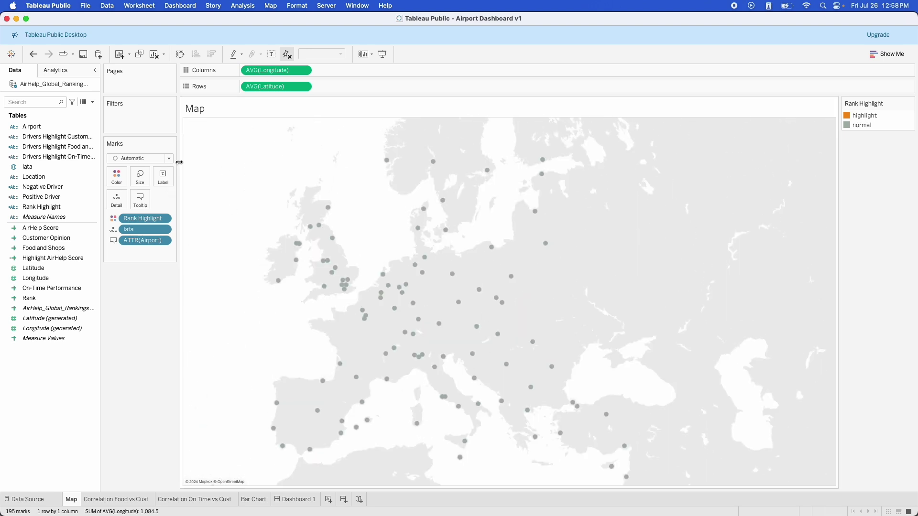
left_click(194, 146)
double_click(334, 260)
double_click(403, 268, "shift")
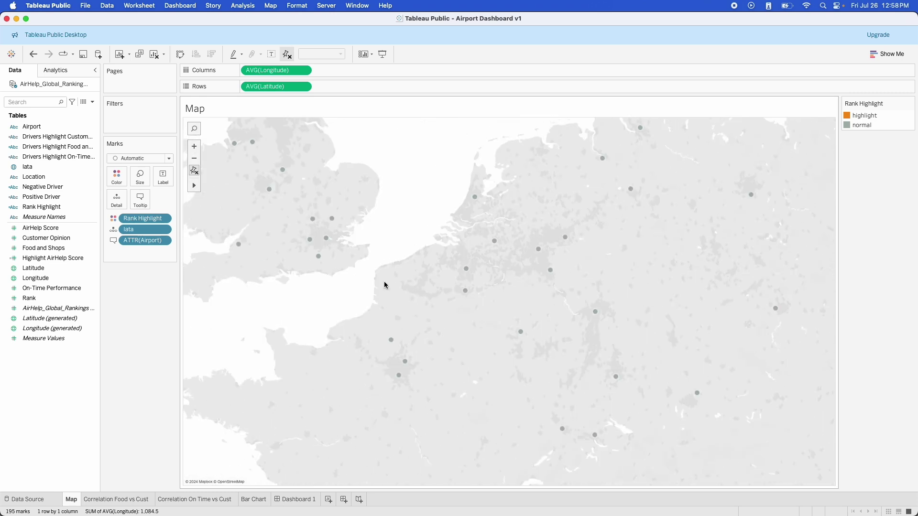
Step: Zoom out to western Europe and pan south to the Iberian Peninsula airports
left_click_drag(374, 285, 555, 260)
left_click(194, 158)
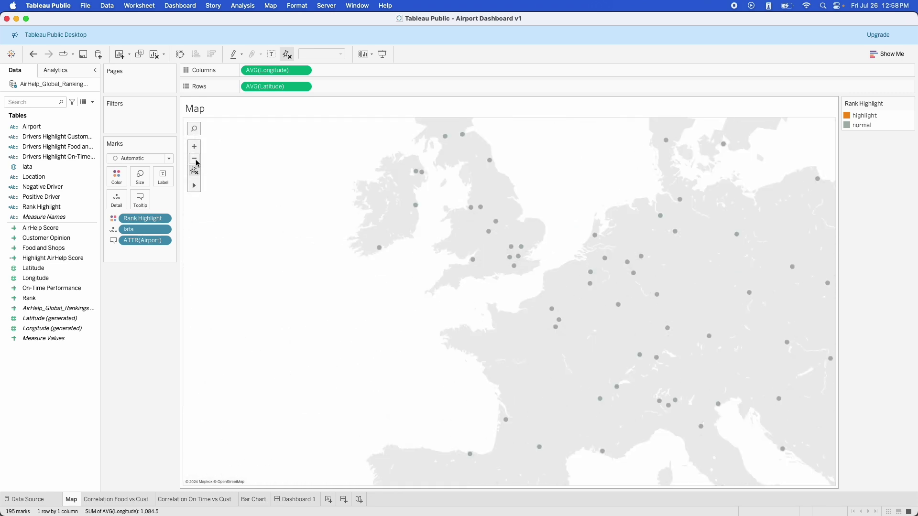
left_click(194, 158)
left_click_drag(295, 328, 390, 215)
left_click_drag(342, 345, 483, 227)
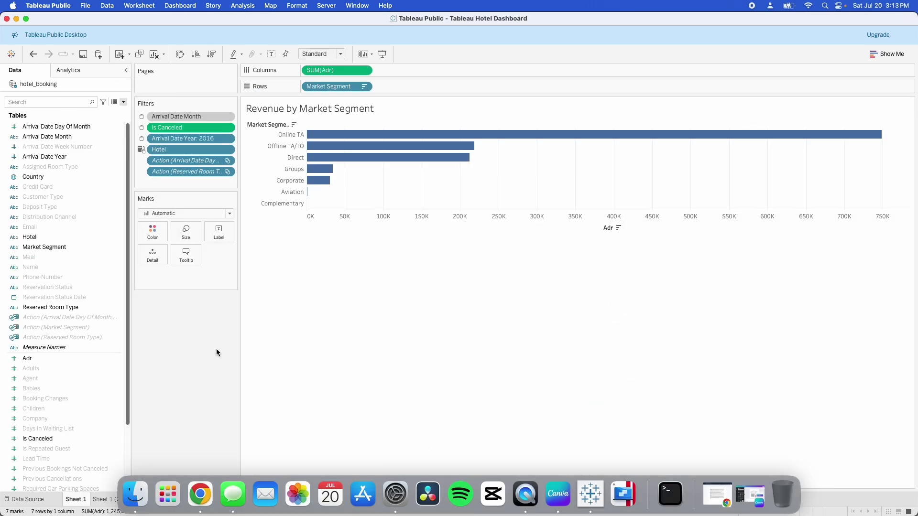